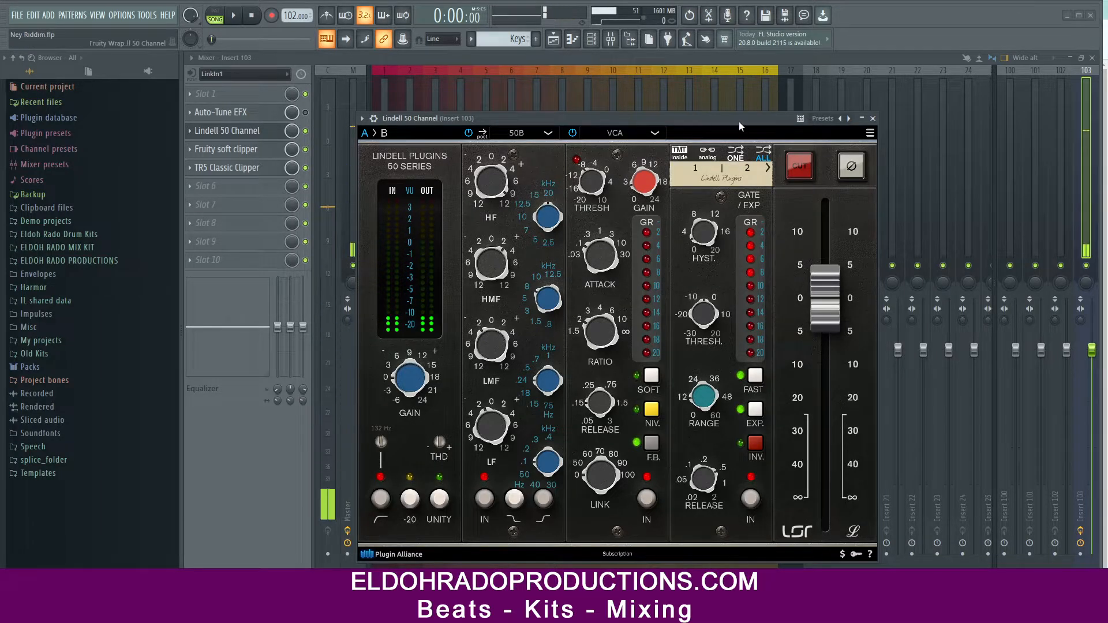
# Close the Lindell 50 Channel window and load ADPTR MetricAB into slot 3 of the Master track
pyautogui.click(872, 118)
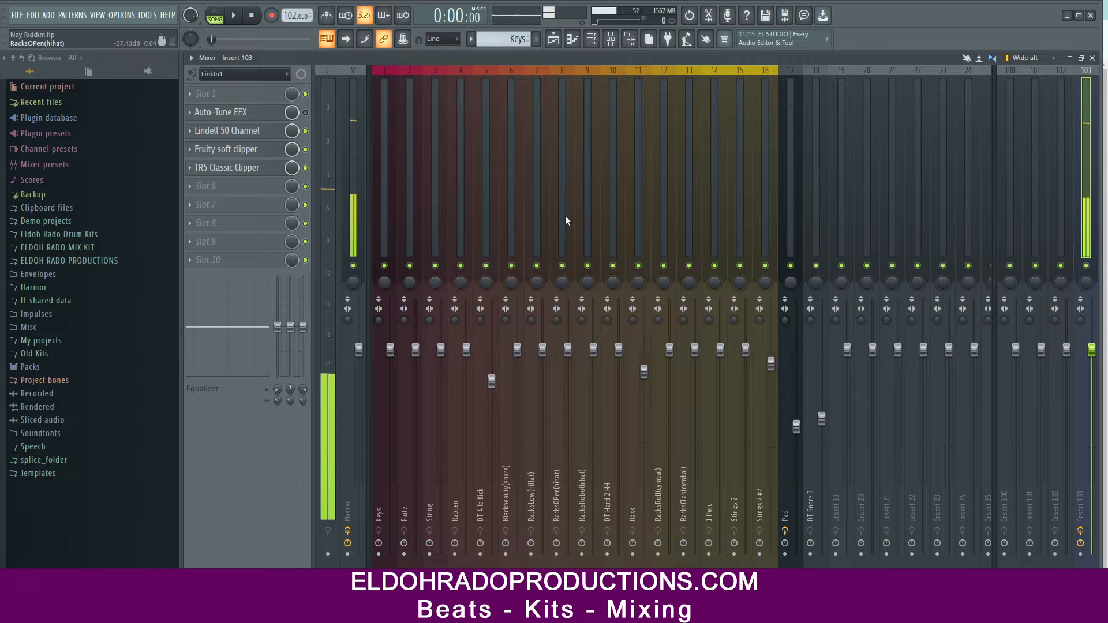
pyautogui.click(351, 200)
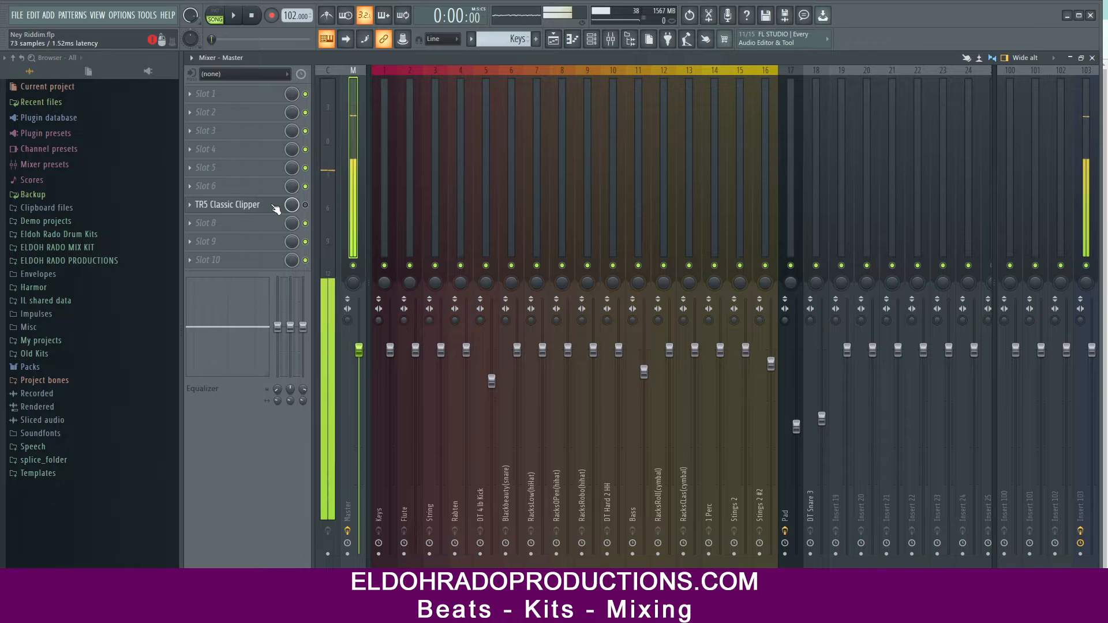
pyautogui.click(243, 133)
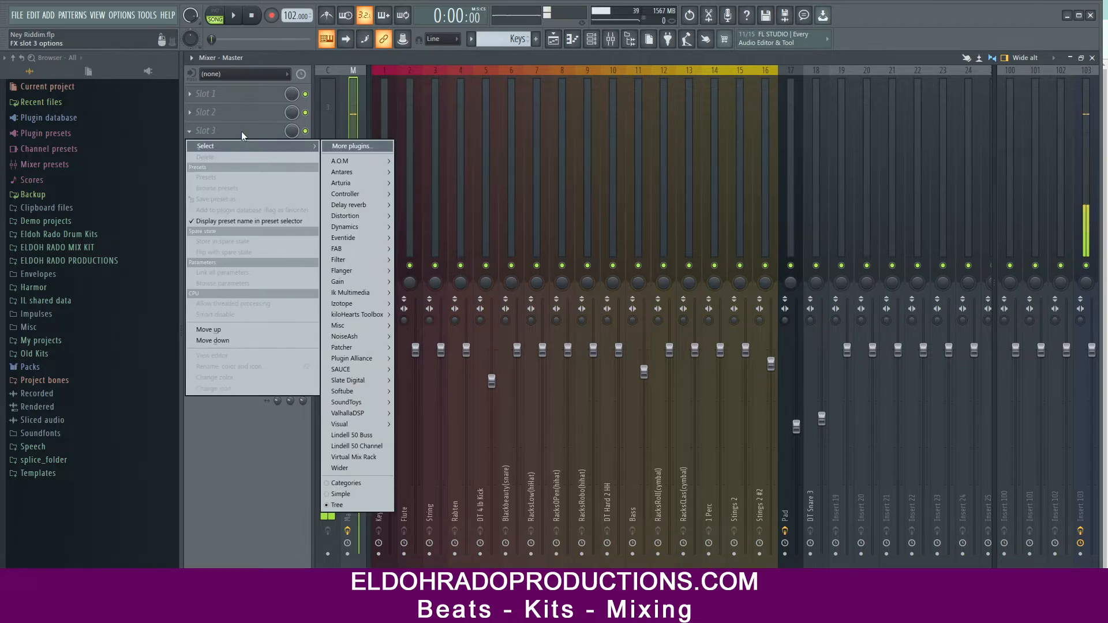
pyautogui.moveTo(365, 361)
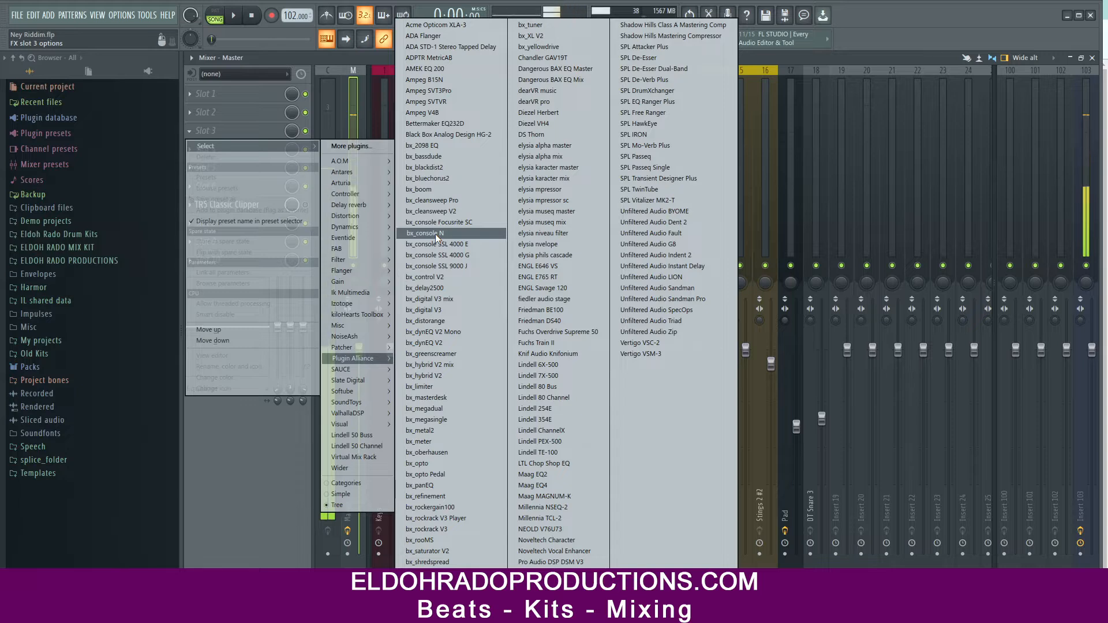
pyautogui.click(451, 58)
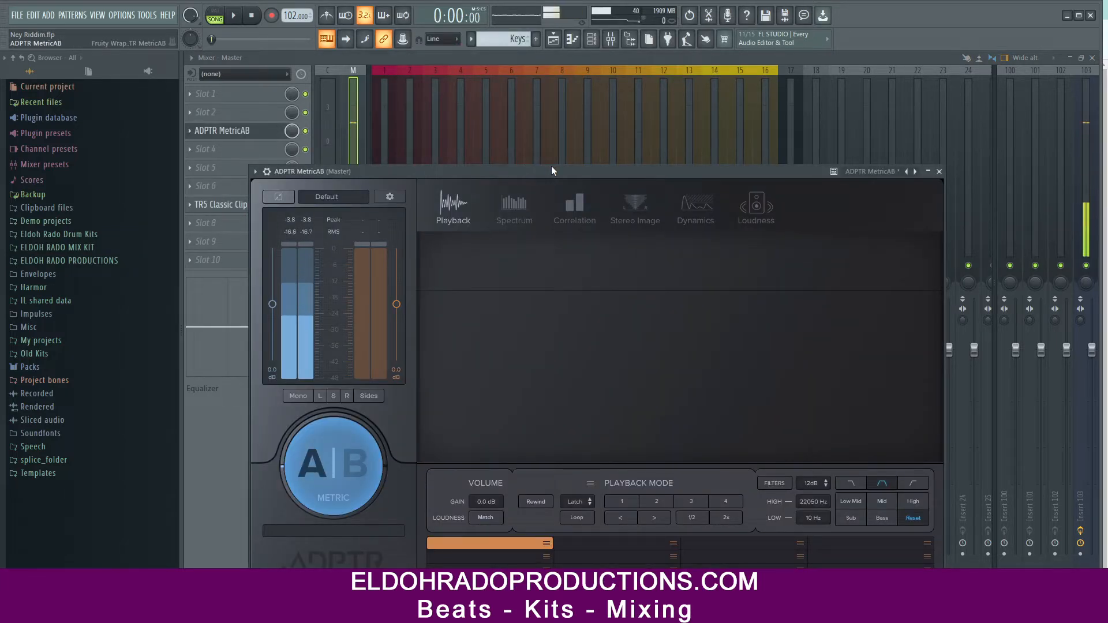
# Show the spectrum view in MetricAB and make its plugin window detached
pyautogui.click(515, 226)
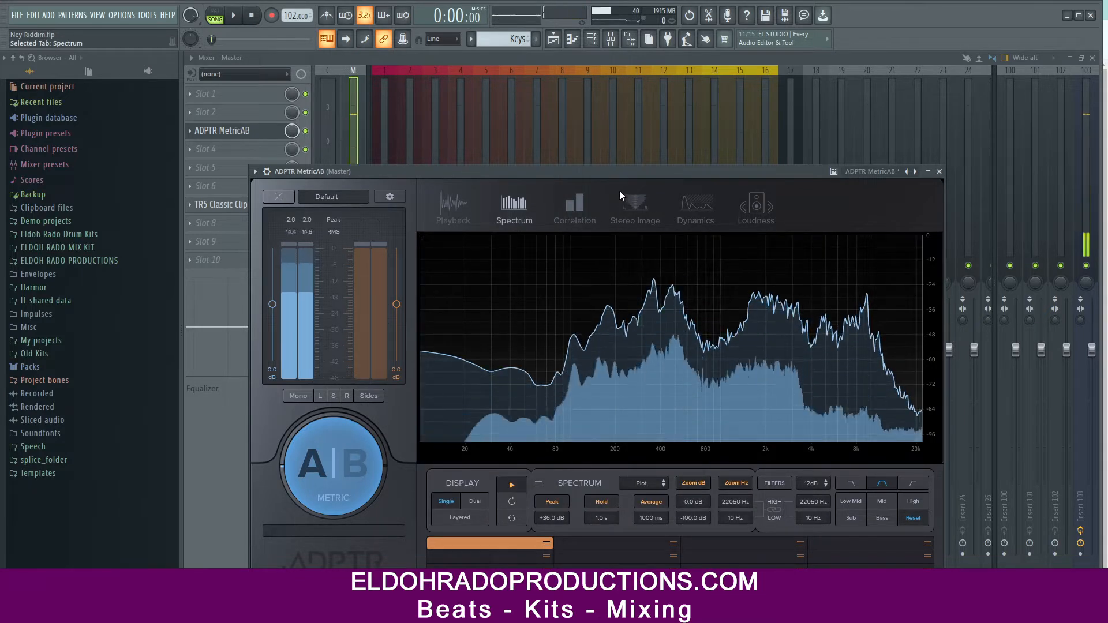
pyautogui.moveTo(625, 171); pyautogui.dragTo(715, 139)
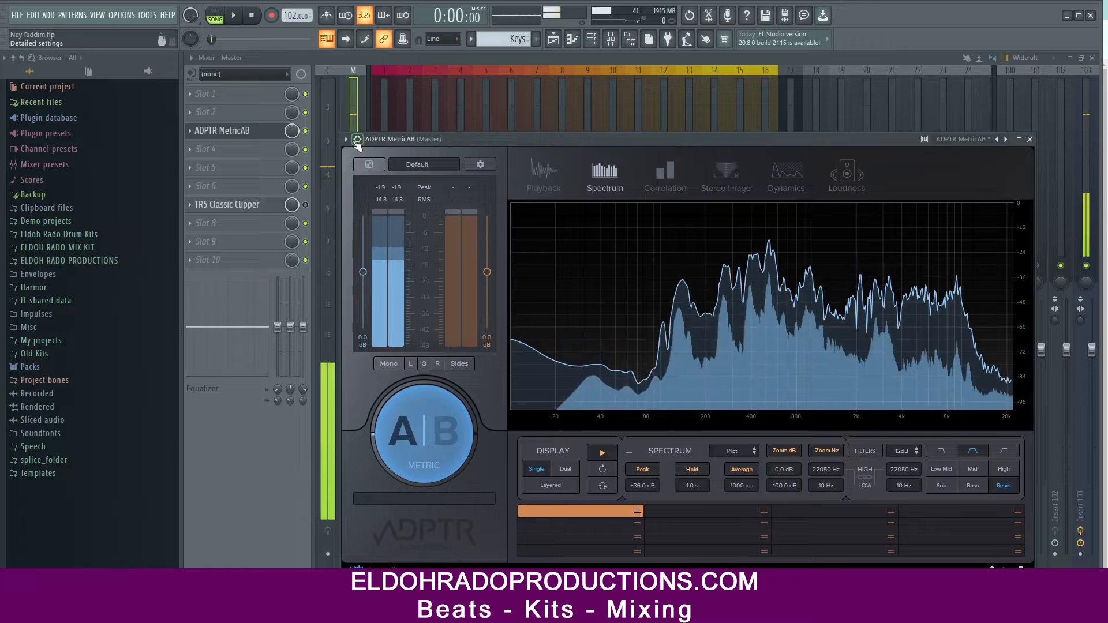
pyautogui.click(346, 139)
pyautogui.click(367, 380)
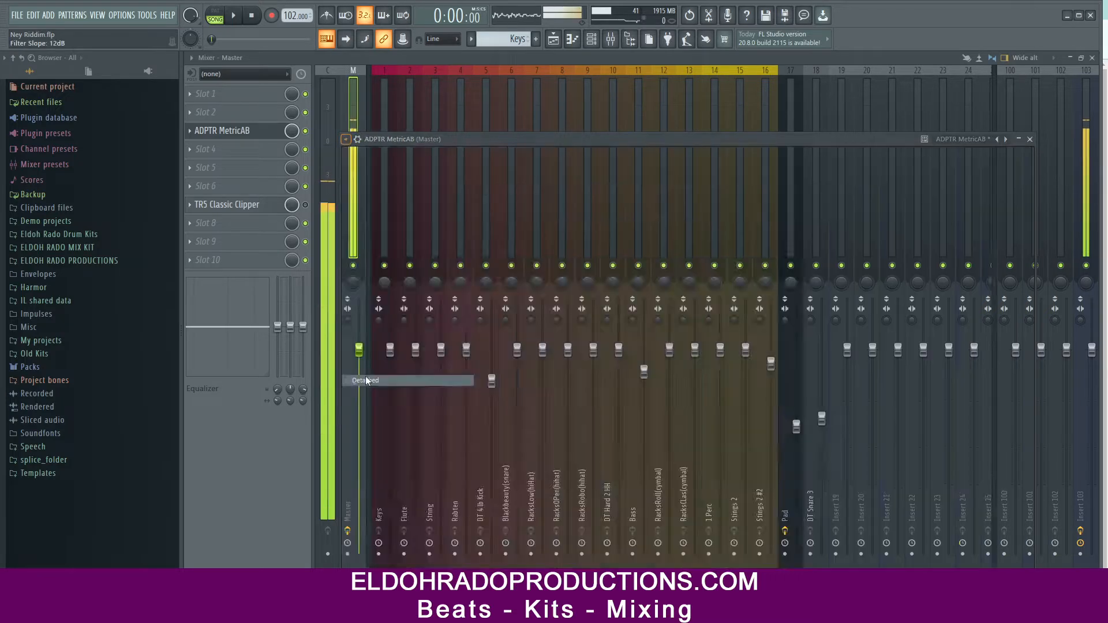
pyautogui.moveTo(577, 140)
pyautogui.mouseDown()
pyautogui.moveTo(618, 129)
pyautogui.moveTo(578, 134)
pyautogui.moveTo(573, 147)
pyautogui.mouseUp()
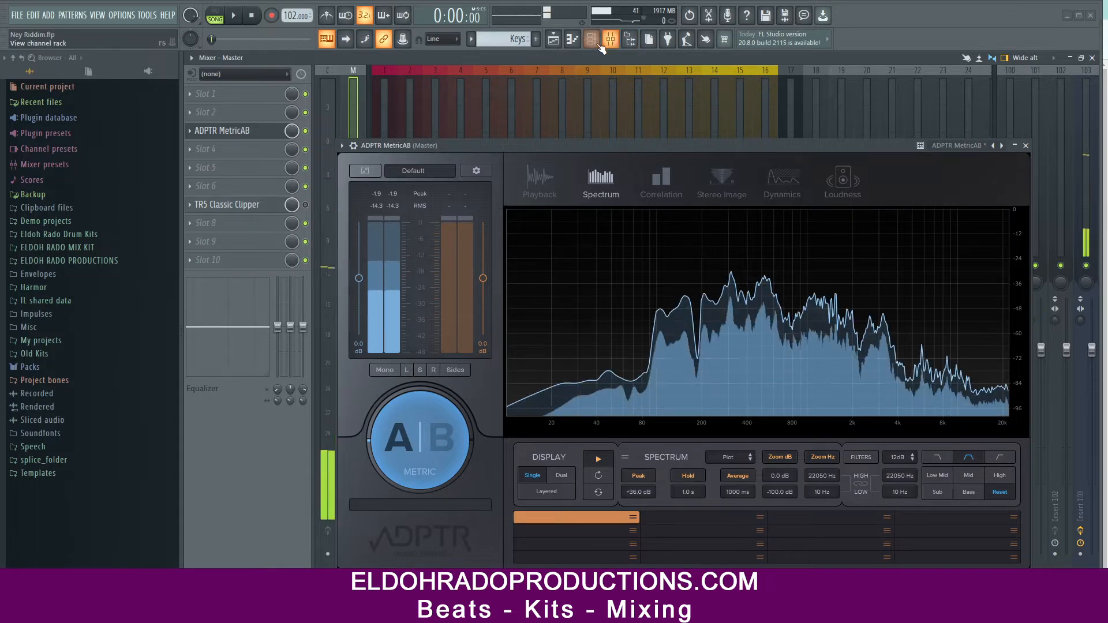
# Hide the browser, restore the mixer to a smaller window and arrange it beside the MetricAB window
pyautogui.click(630, 41)
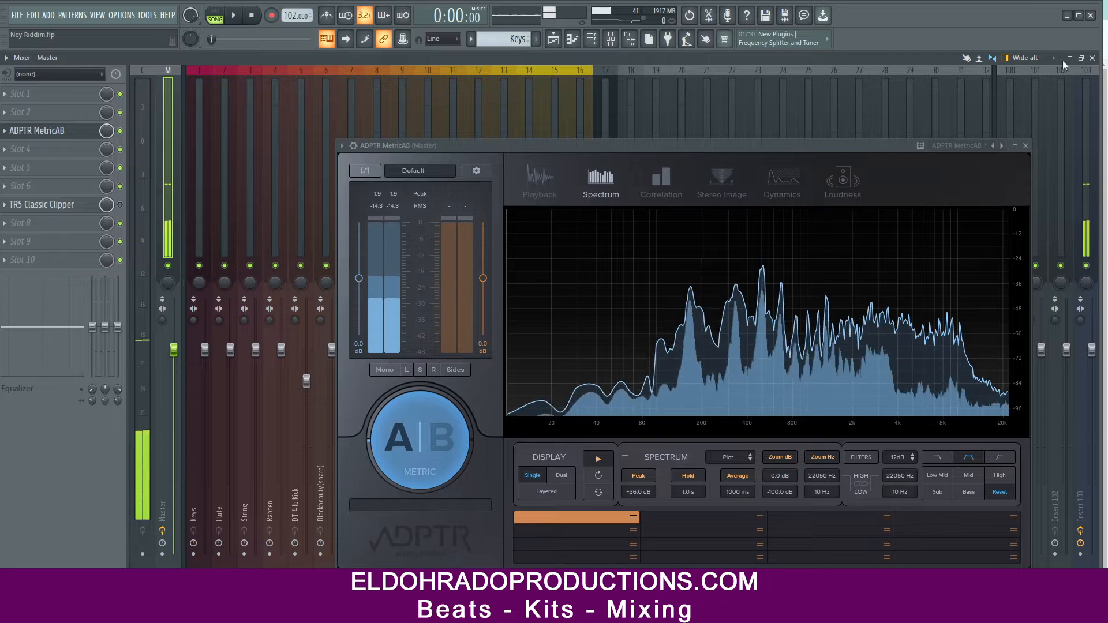
pyautogui.click(1081, 59)
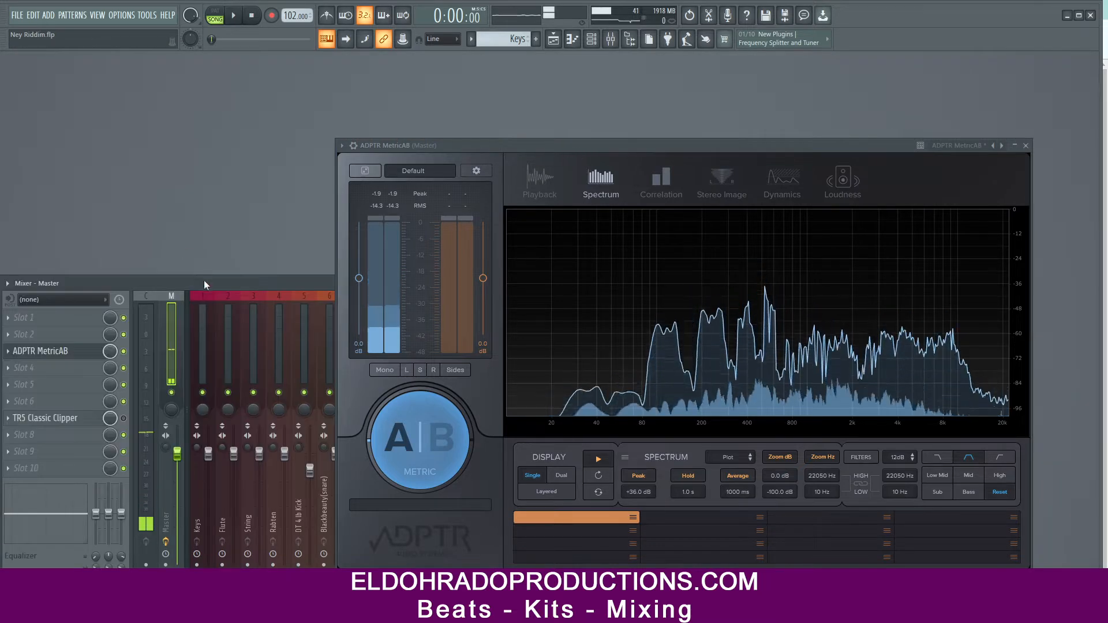
pyautogui.moveTo(201, 285); pyautogui.dragTo(695, 280)
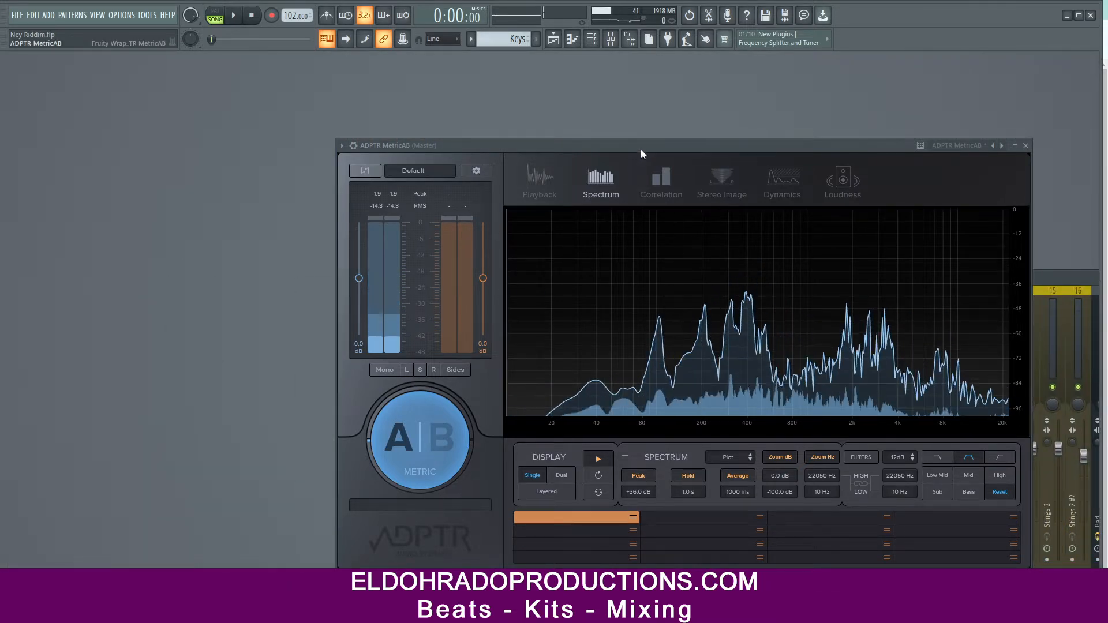
pyautogui.moveTo(624, 147); pyautogui.dragTo(260, 56)
pyautogui.moveTo(753, 275); pyautogui.dragTo(691, 273)
pyautogui.moveTo(49, 53); pyautogui.dragTo(80, 53)
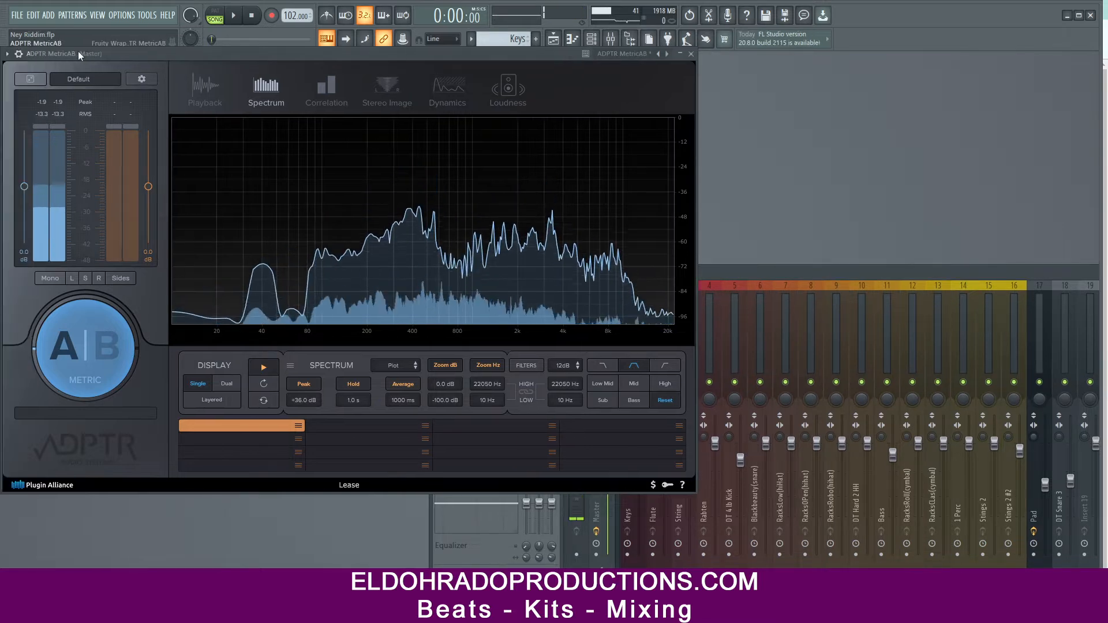
# Turn off the detached state of the MetricAB window and bring the mixer in front of it
pyautogui.click(8, 55)
pyautogui.click(25, 295)
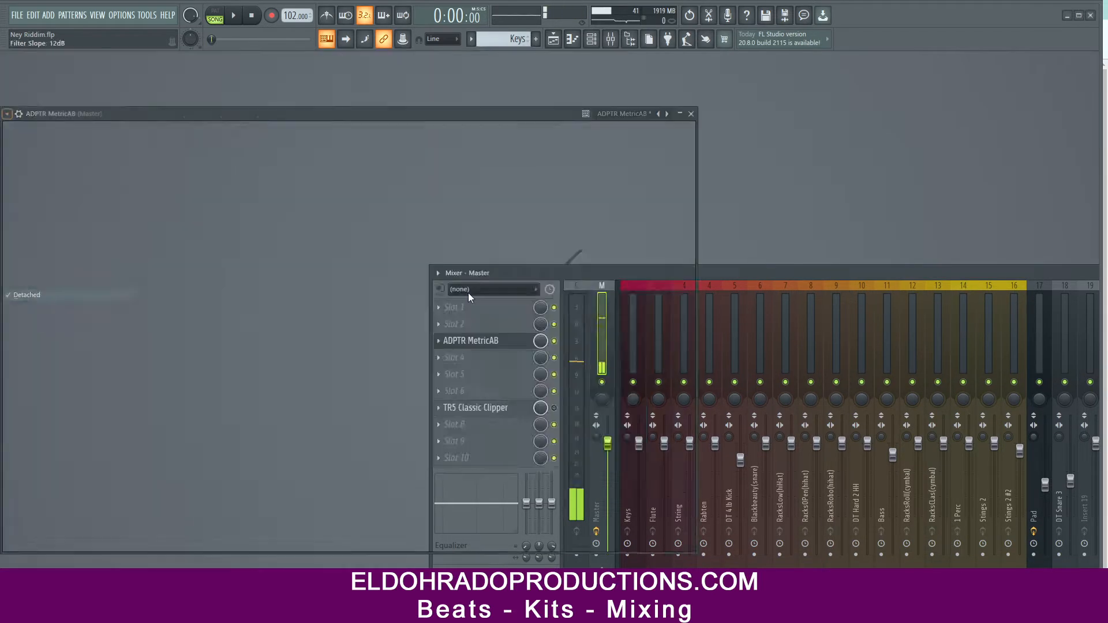
pyautogui.click(781, 278)
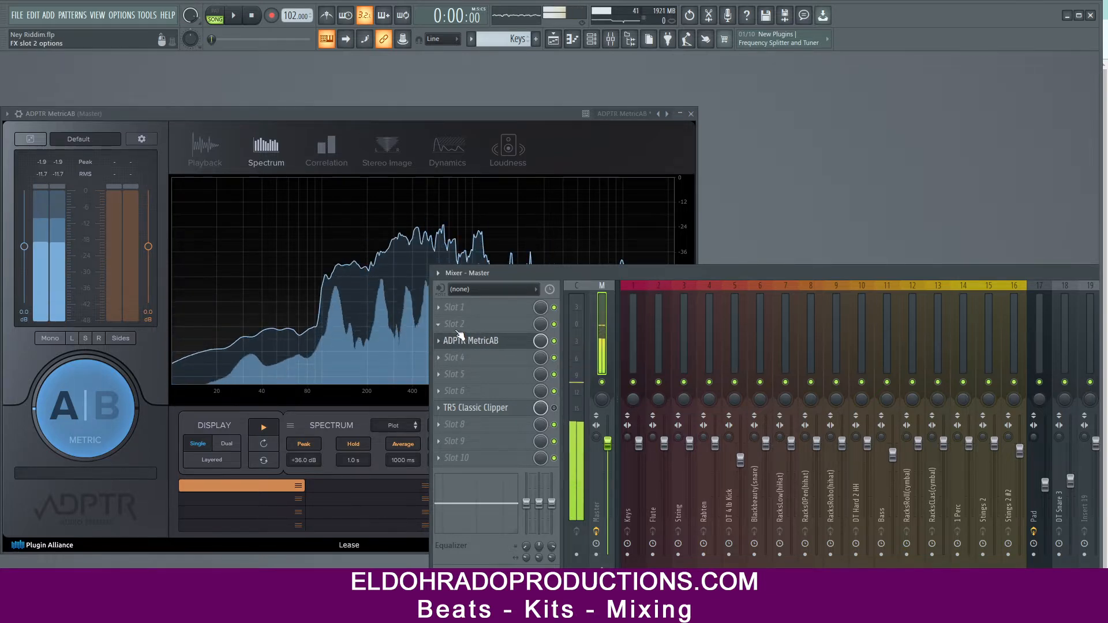
# Load the Pink noise plugin into slot 2 of the Master track and lower its master level to about -20.1 dB
pyautogui.click(454, 326)
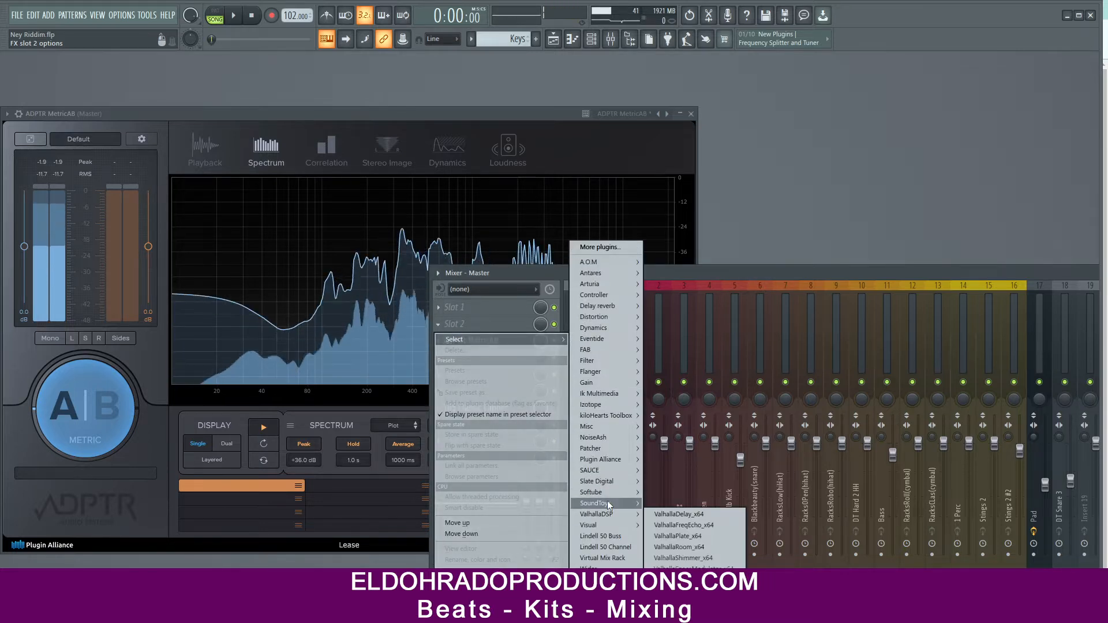
pyautogui.moveTo(606, 470)
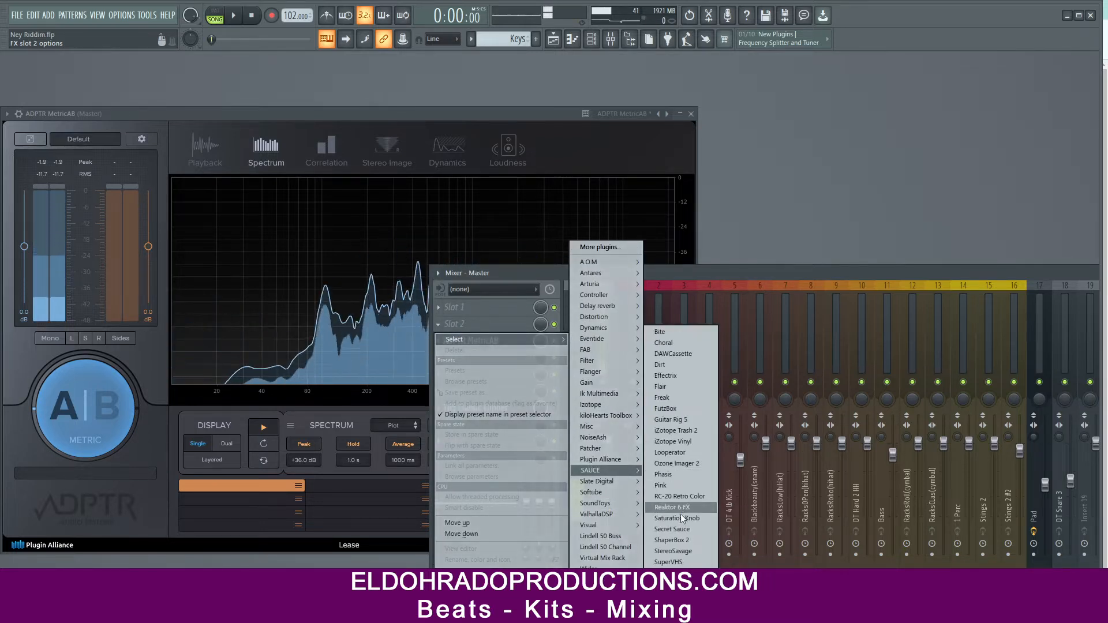
pyautogui.click(660, 485)
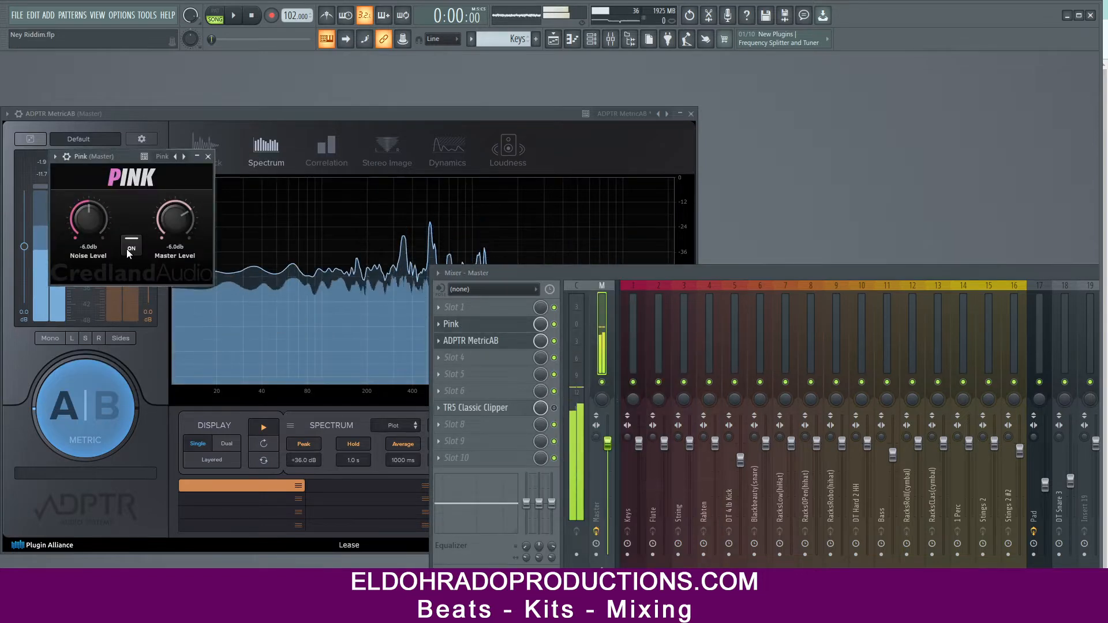
pyautogui.moveTo(93, 156); pyautogui.dragTo(709, 161)
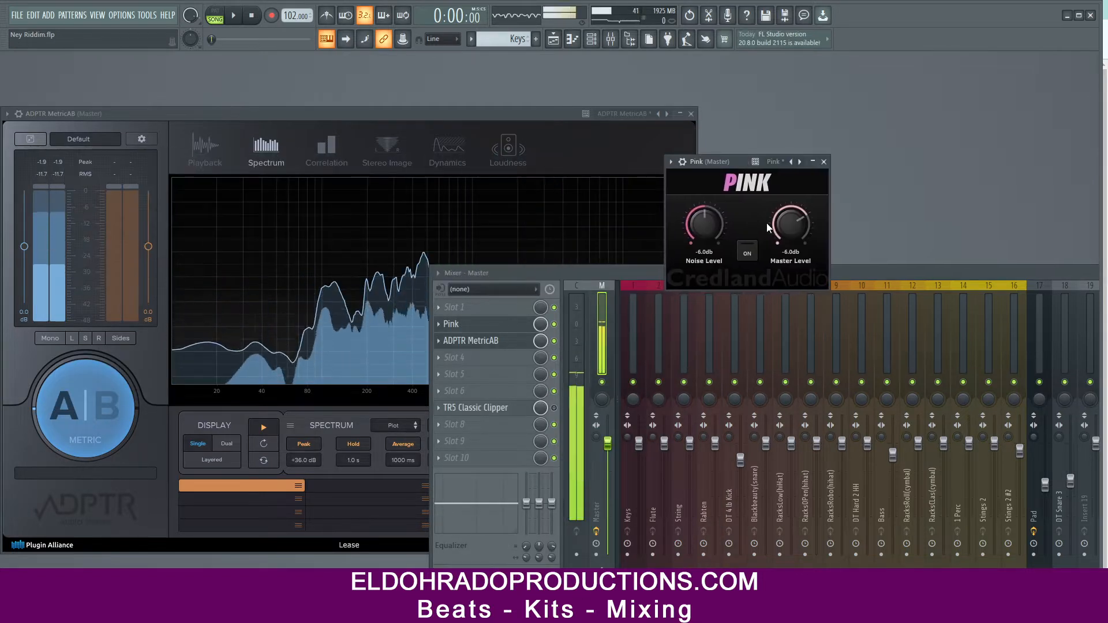
pyautogui.moveTo(781, 237); pyautogui.dragTo(776, 272)
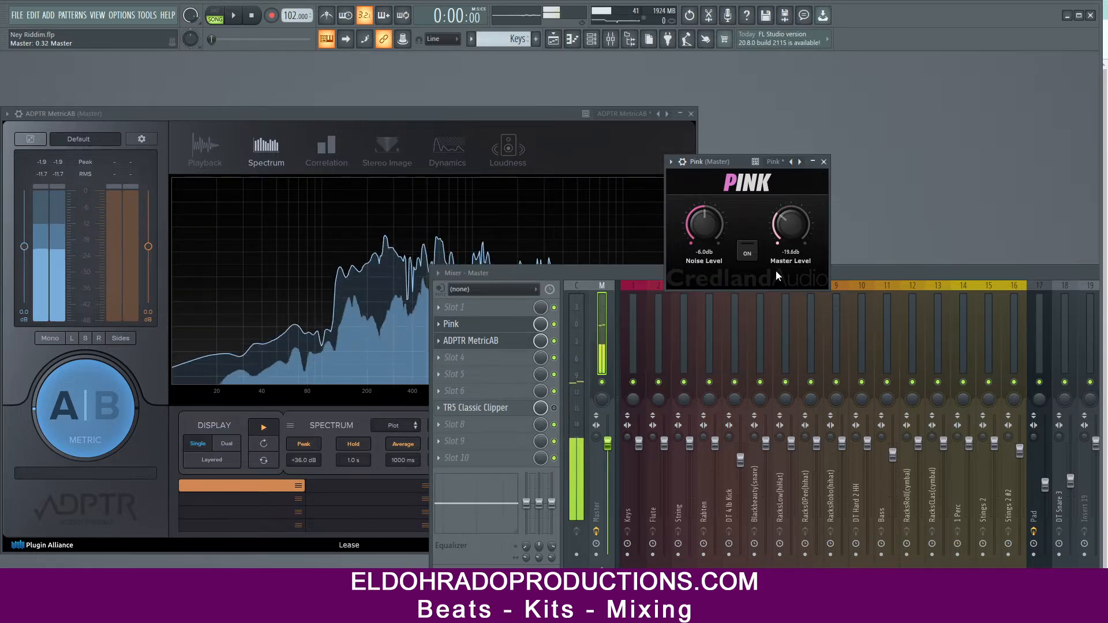
pyautogui.click(583, 276)
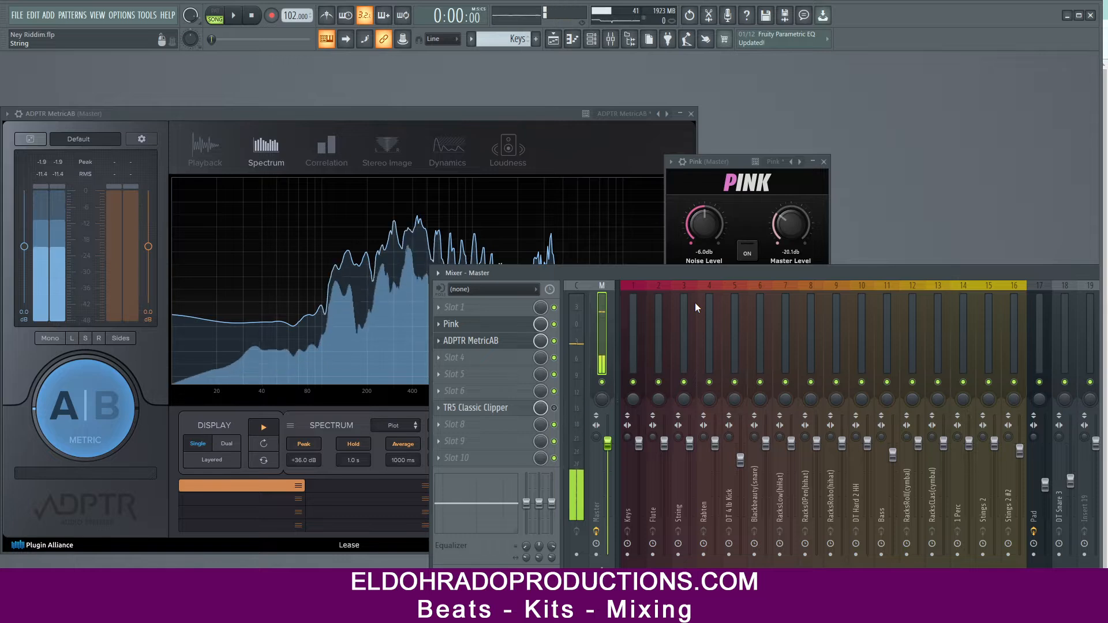
# Switch on the pink noise and detach the MetricAB window so it stays above the mixer
pyautogui.click(718, 162)
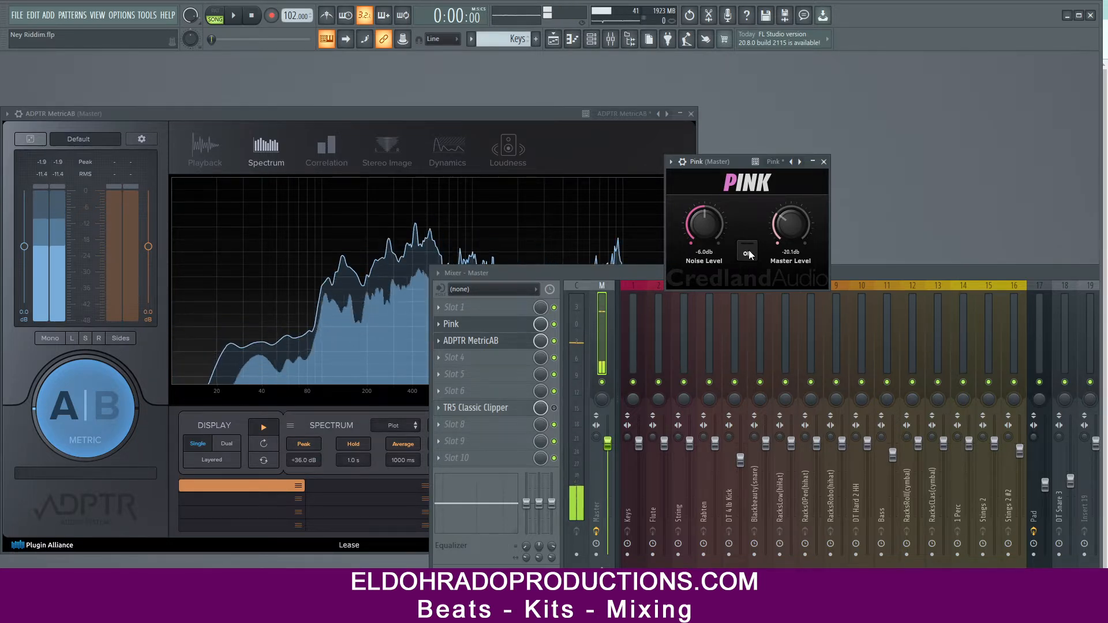
pyautogui.click(99, 122)
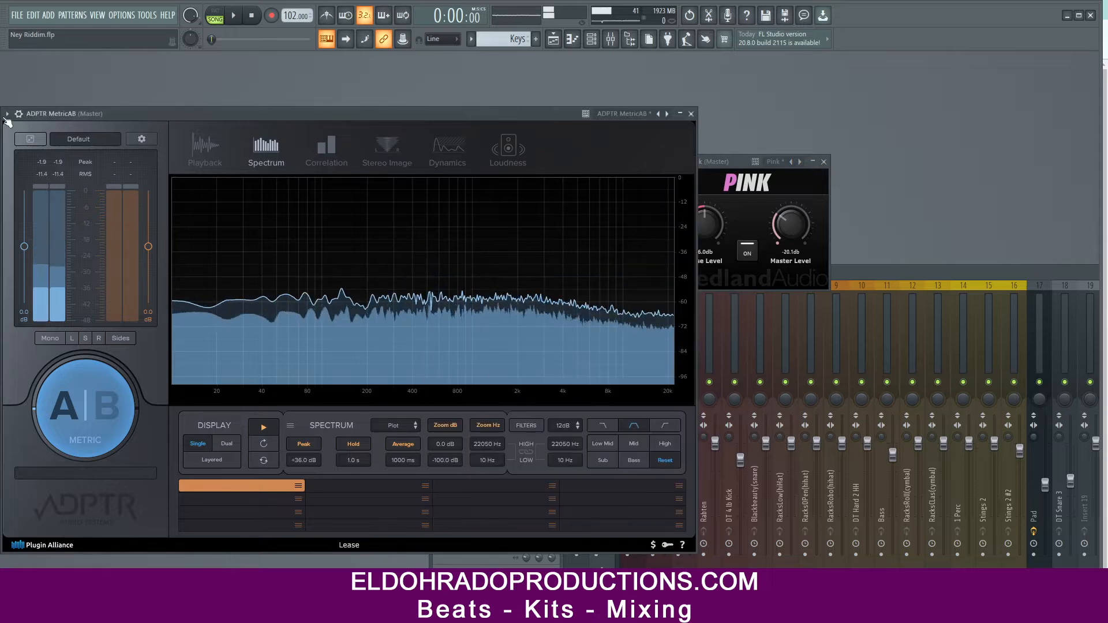
pyautogui.click(7, 115)
pyautogui.click(33, 356)
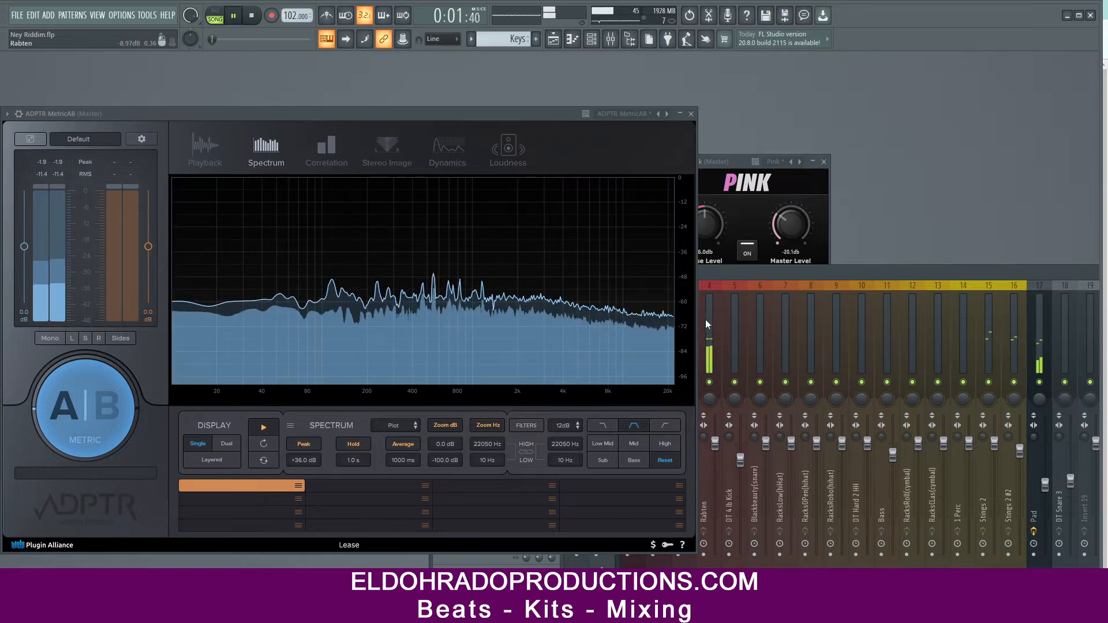
# Solo Strings 2 #2, Strings 2, Rabten and Bass one at a time and lower their faders against the pink noise
pyautogui.rightClick(1014, 383)
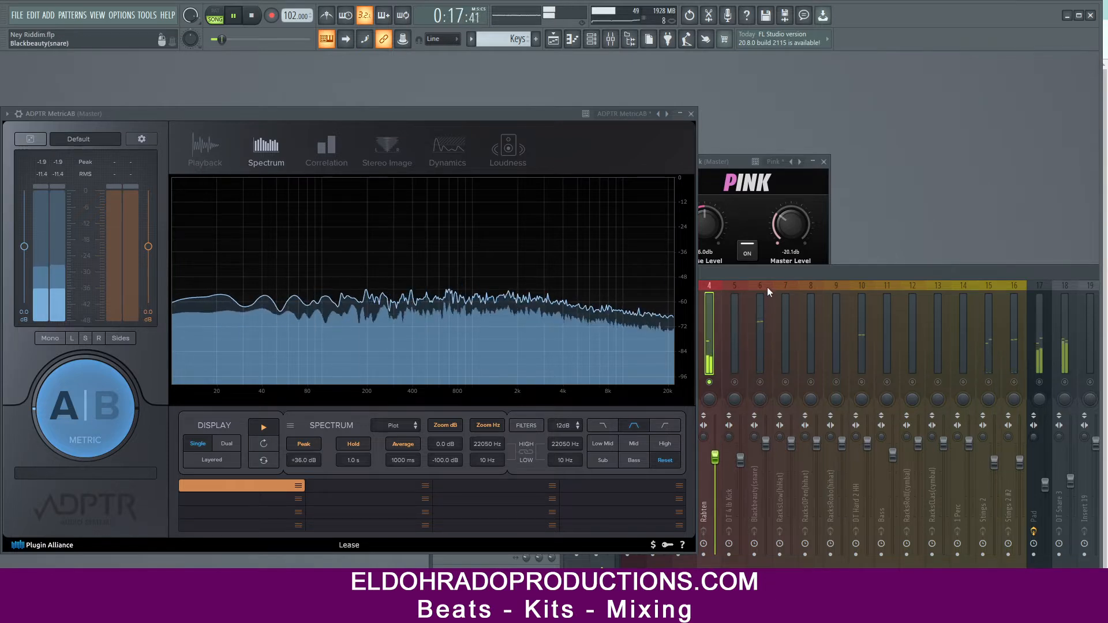
pyautogui.moveTo(763, 271); pyautogui.dragTo(926, 261)
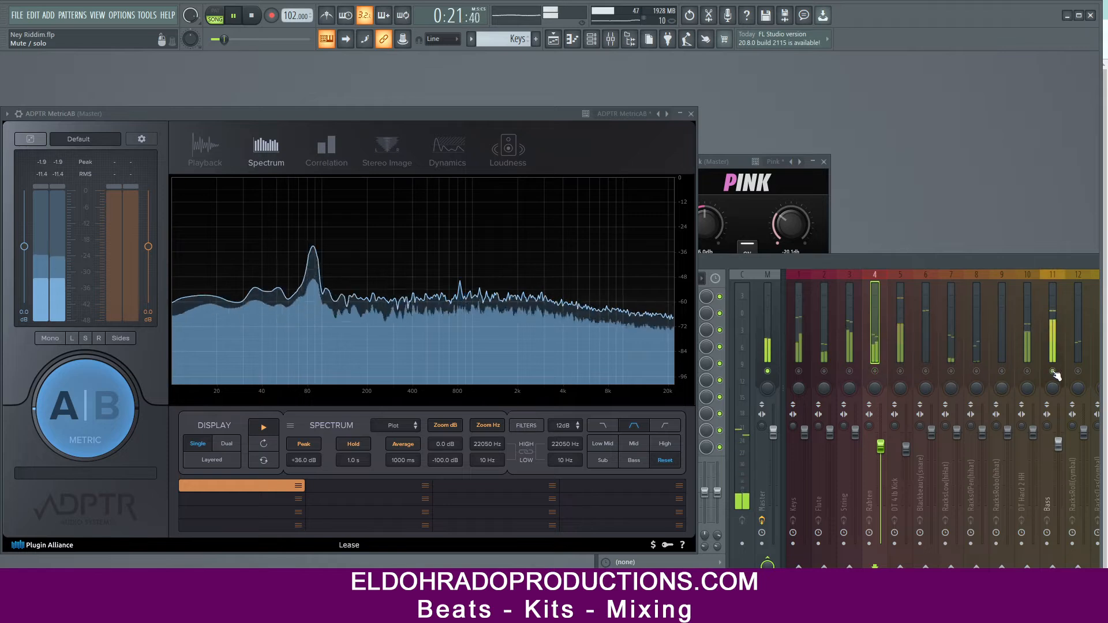
pyautogui.moveTo(1058, 443); pyautogui.dragTo(1058, 457)
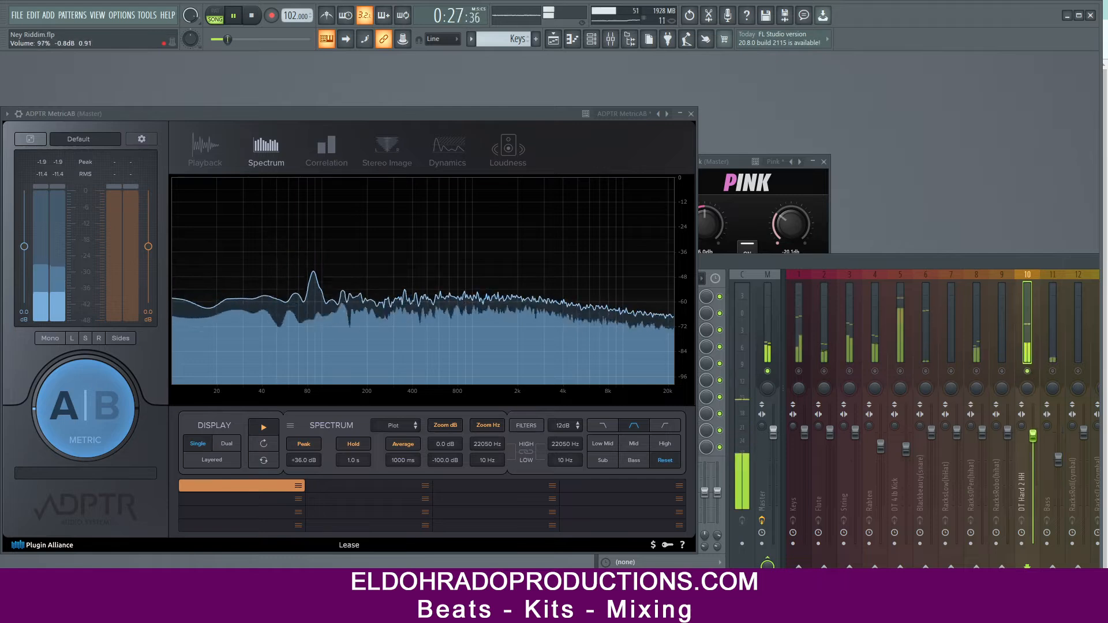
# Lower the DT Hard 2 HH fader and set Keys to about -4.9 dB, comparing with the pink noise off and on
pyautogui.moveTo(1032, 431); pyautogui.dragTo(1032, 443)
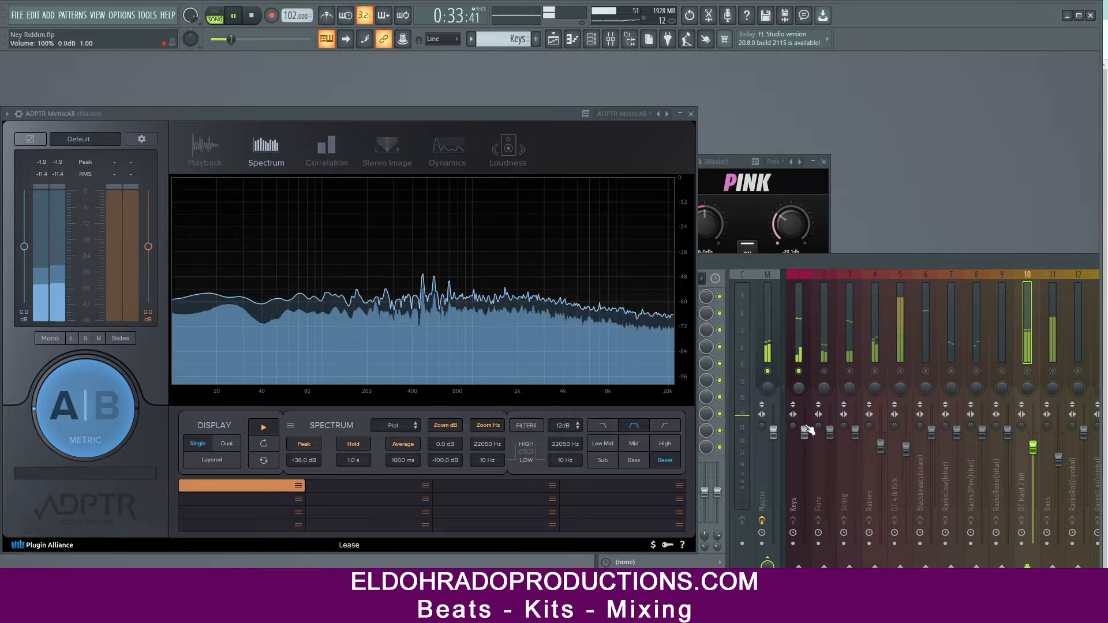
pyautogui.moveTo(805, 432); pyautogui.dragTo(805, 455)
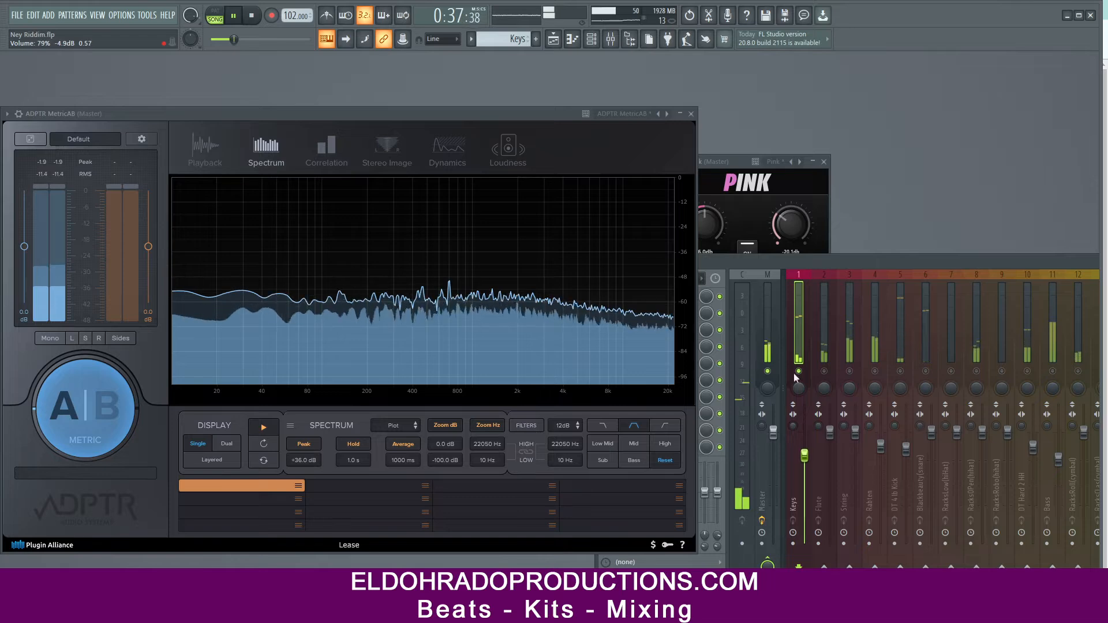
pyautogui.click(749, 248)
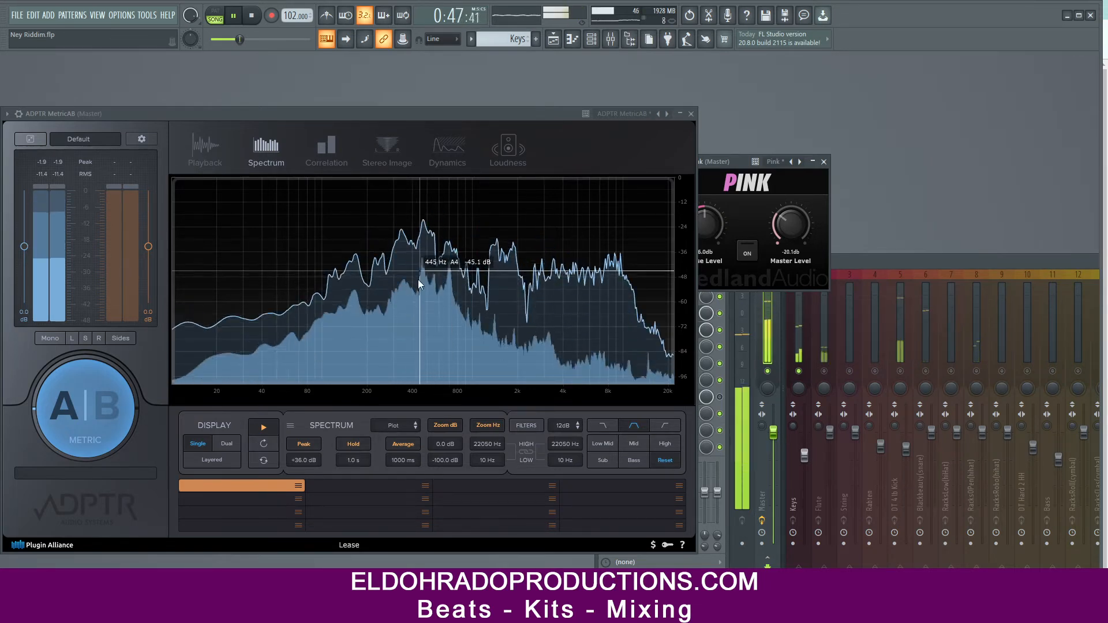
pyautogui.click(747, 257)
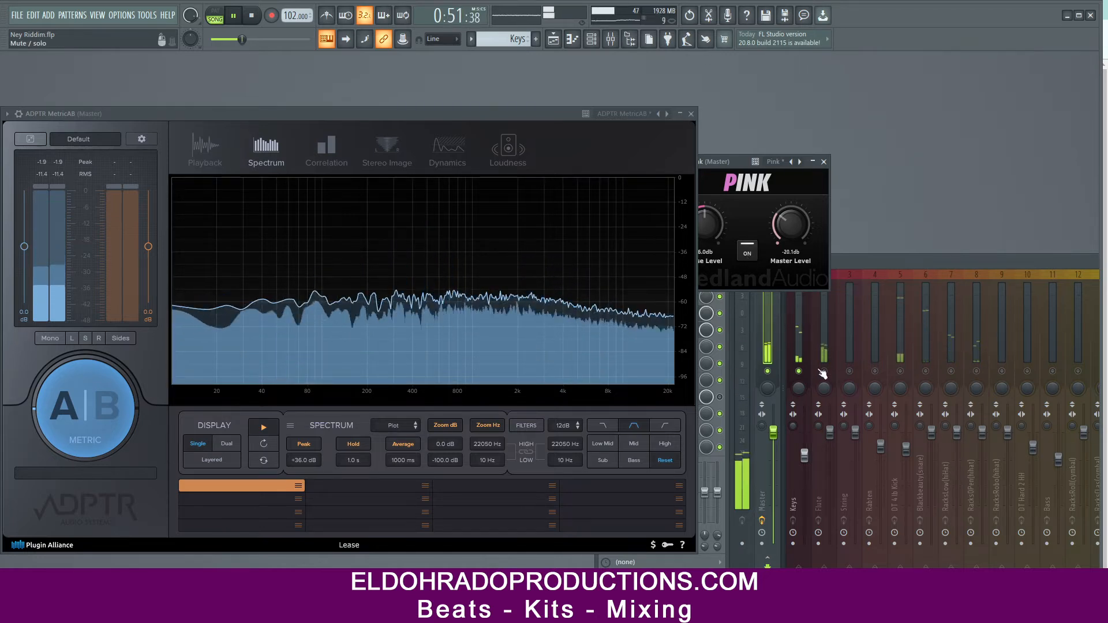
# Solo the DT 4 lb Kick and lower it to about -8.9 dB, and lower the soloed Blackbeauty snare against the noise
pyautogui.click(897, 373)
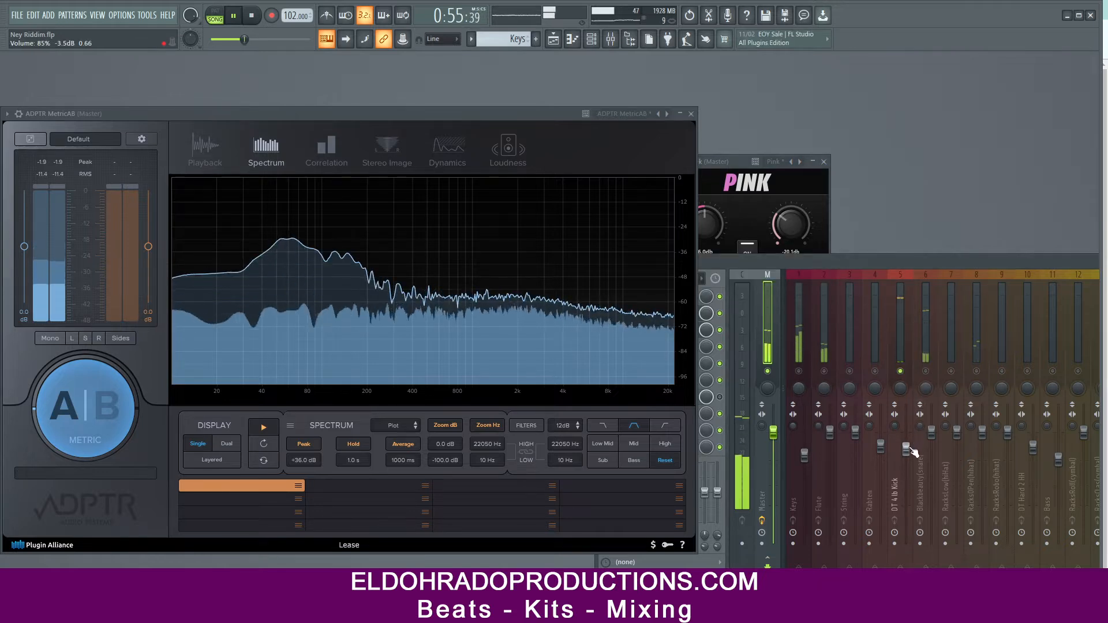
pyautogui.moveTo(906, 449); pyautogui.dragTo(906, 473)
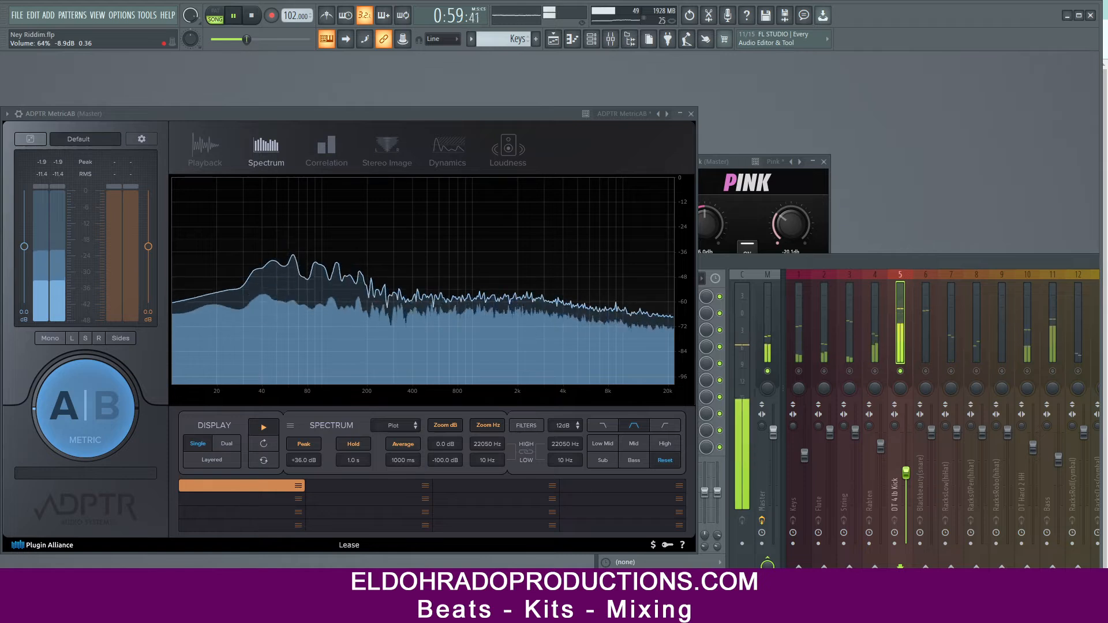
pyautogui.rightClick(926, 372)
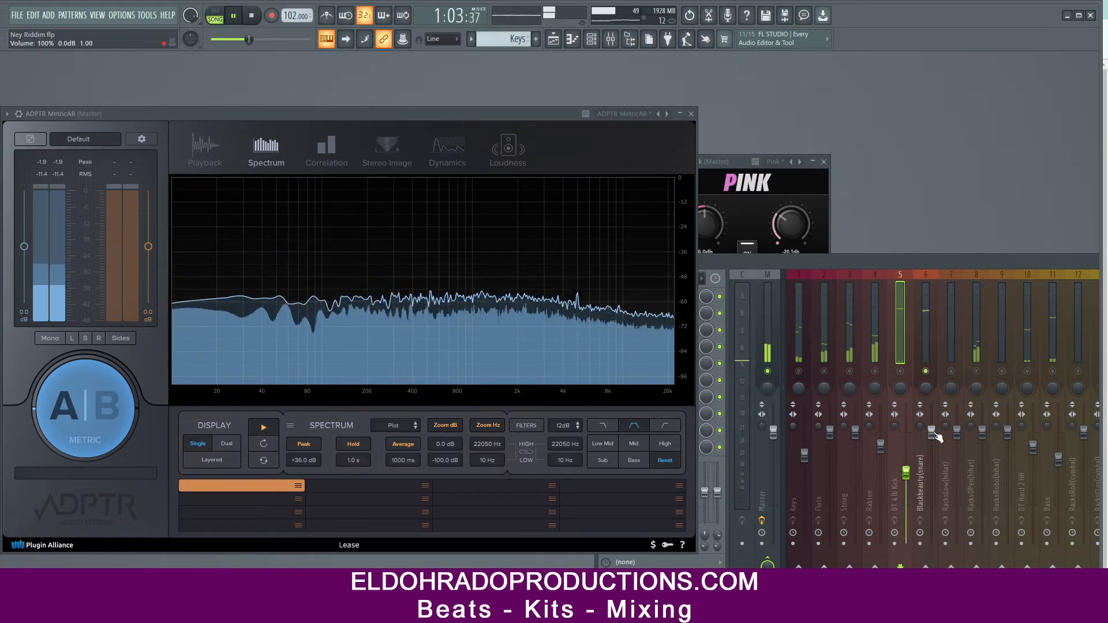
pyautogui.moveTo(932, 433); pyautogui.dragTo(931, 462)
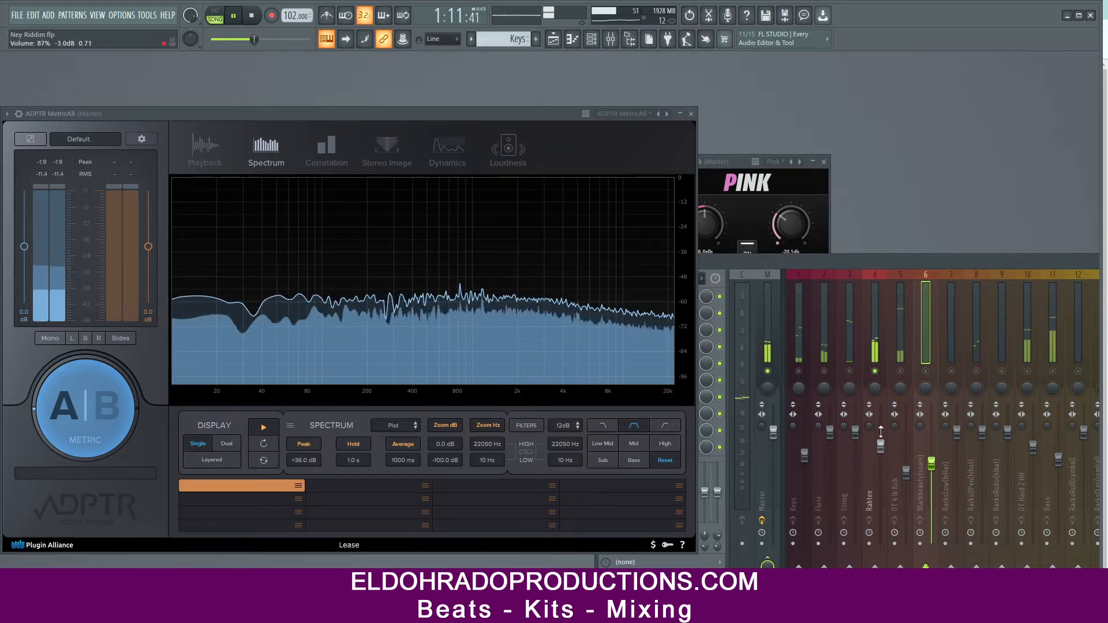
# Lower the Rabten fader, then restart playback around bar 5 and lower the soloed String to about -6.3 dB against the pink noise
pyautogui.click(875, 372)
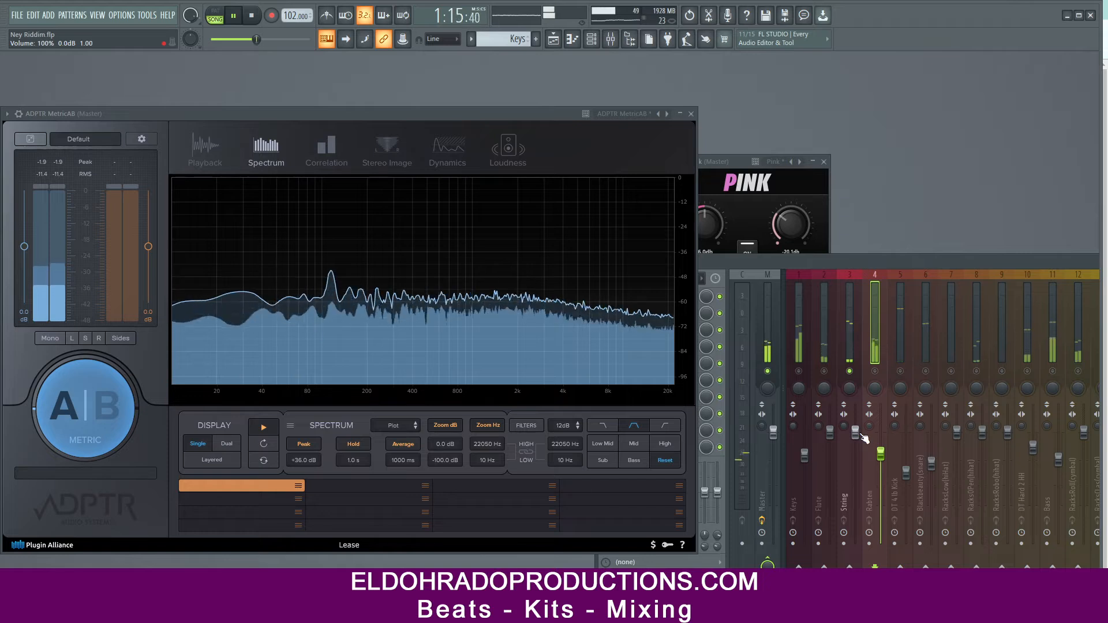
pyautogui.moveTo(862, 436); pyautogui.dragTo(863, 439)
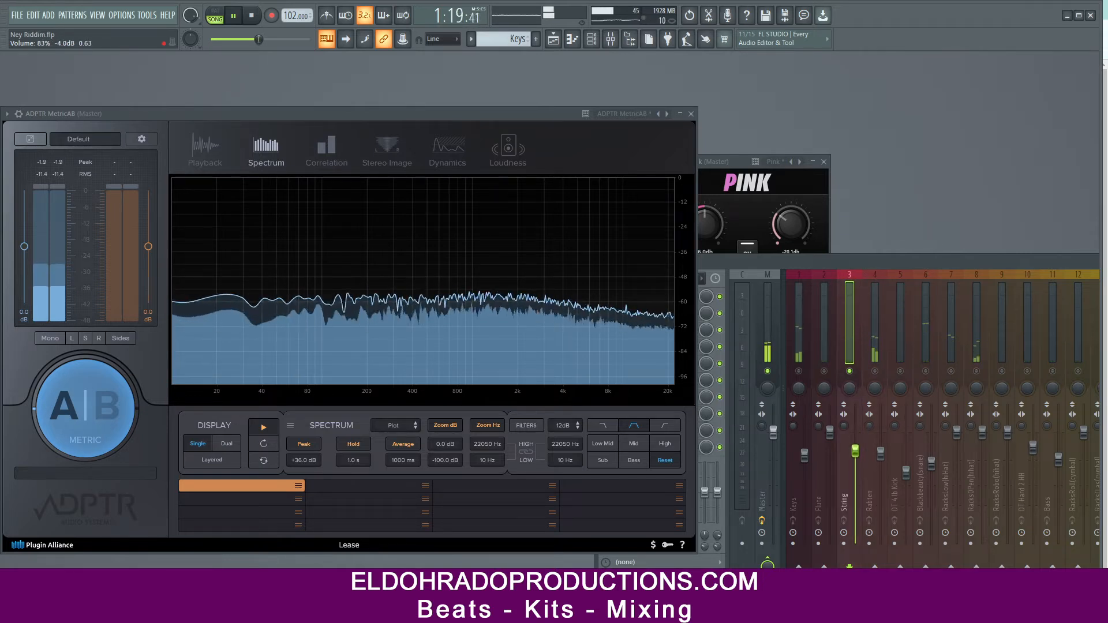
pyautogui.click(556, 42)
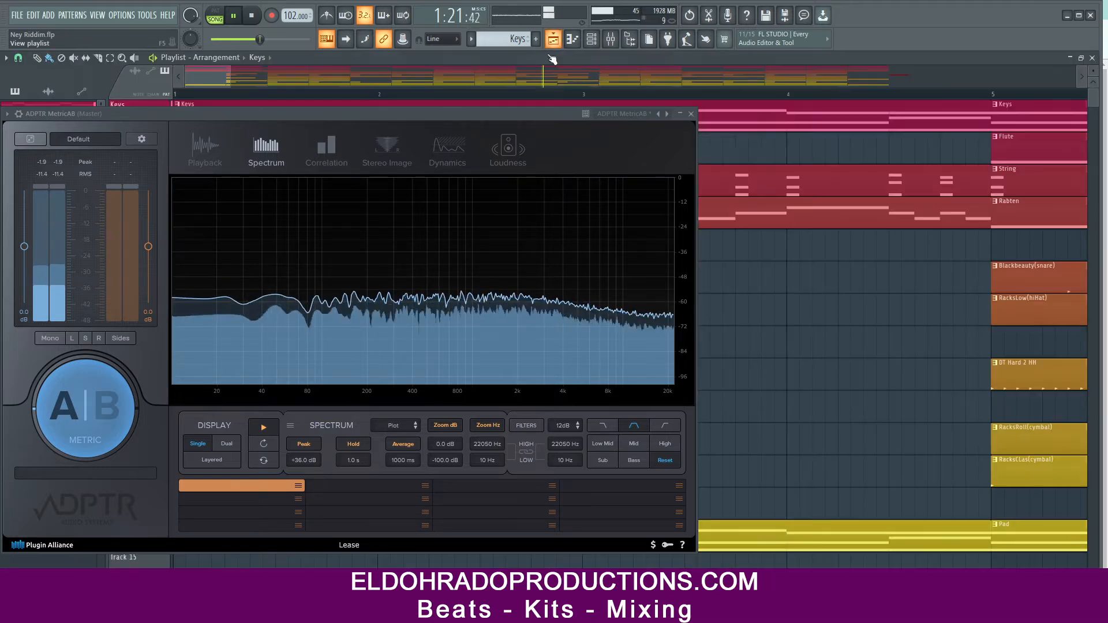
pyautogui.click(984, 96)
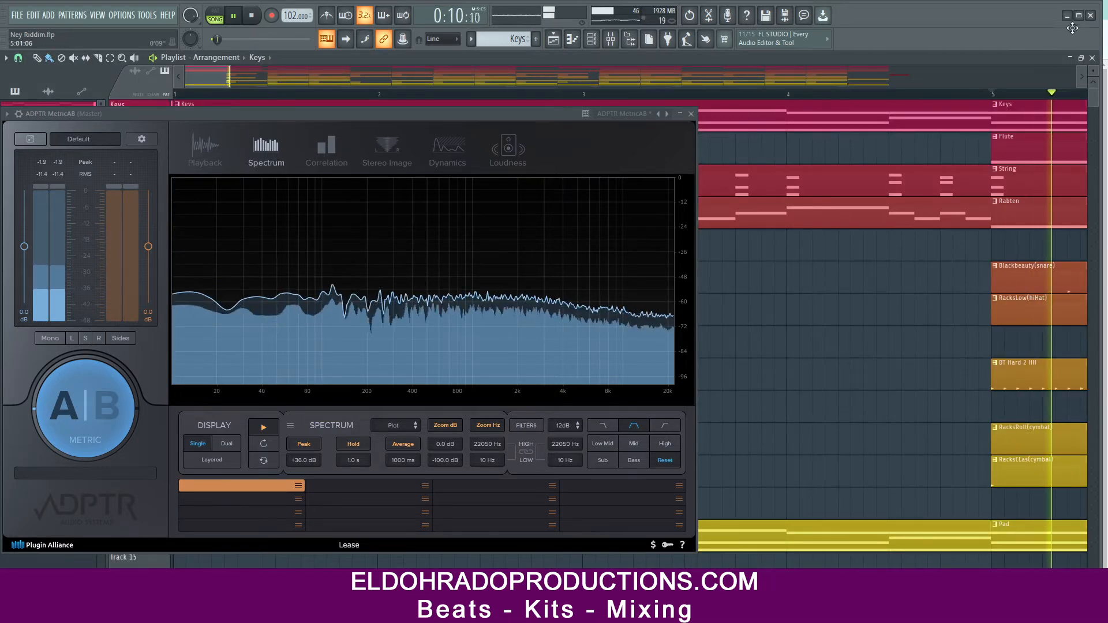
pyautogui.click(1092, 59)
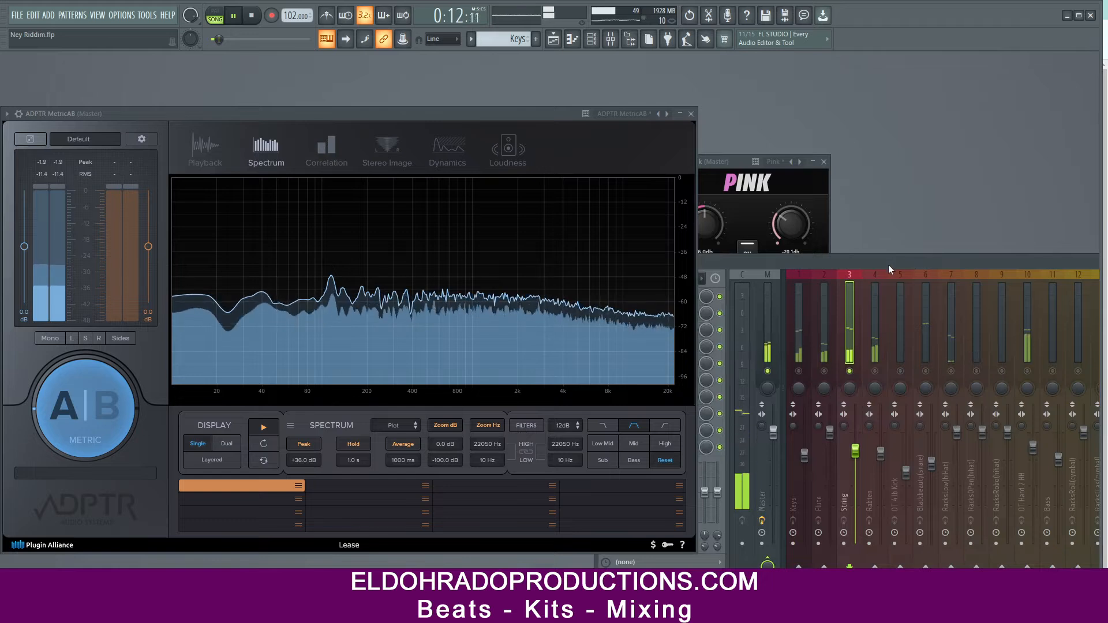
pyautogui.moveTo(856, 440); pyautogui.dragTo(857, 449)
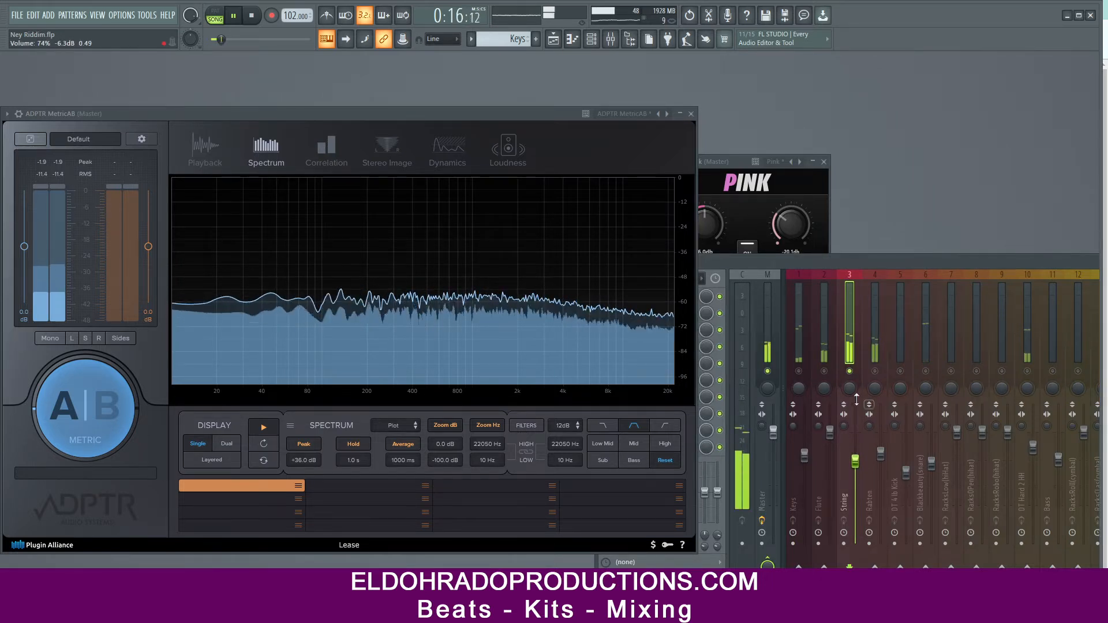
# Solo Flute, DT Hard 2 HH and 1 Perc one at a time to check their levels against the pink noise
pyautogui.moveTo(831, 432); pyautogui.dragTo(831, 434)
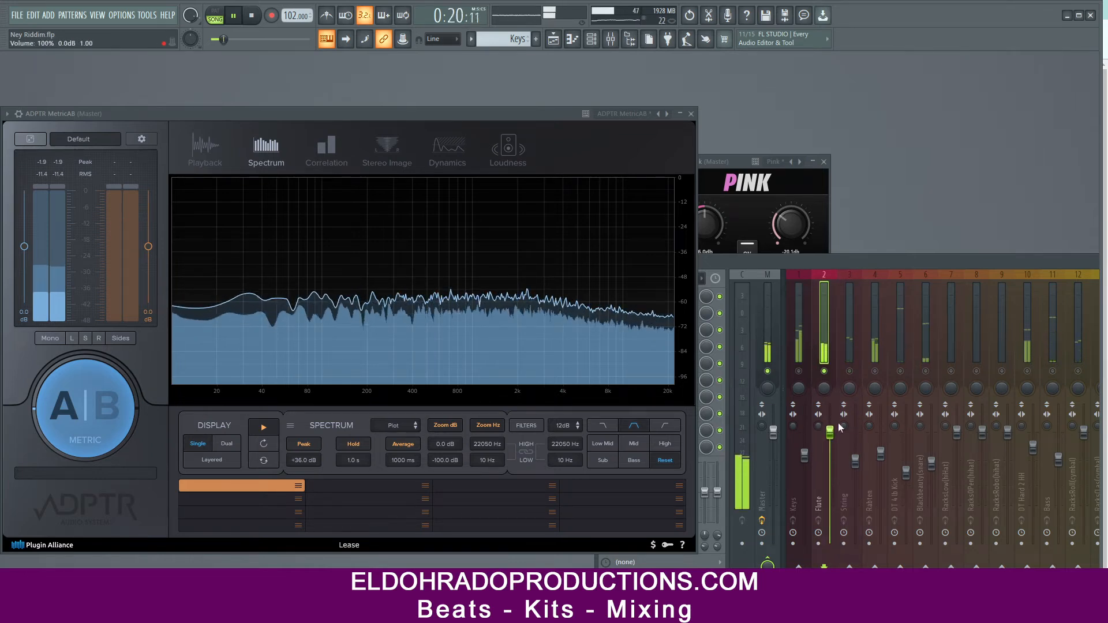
pyautogui.moveTo(902, 259); pyautogui.dragTo(714, 237)
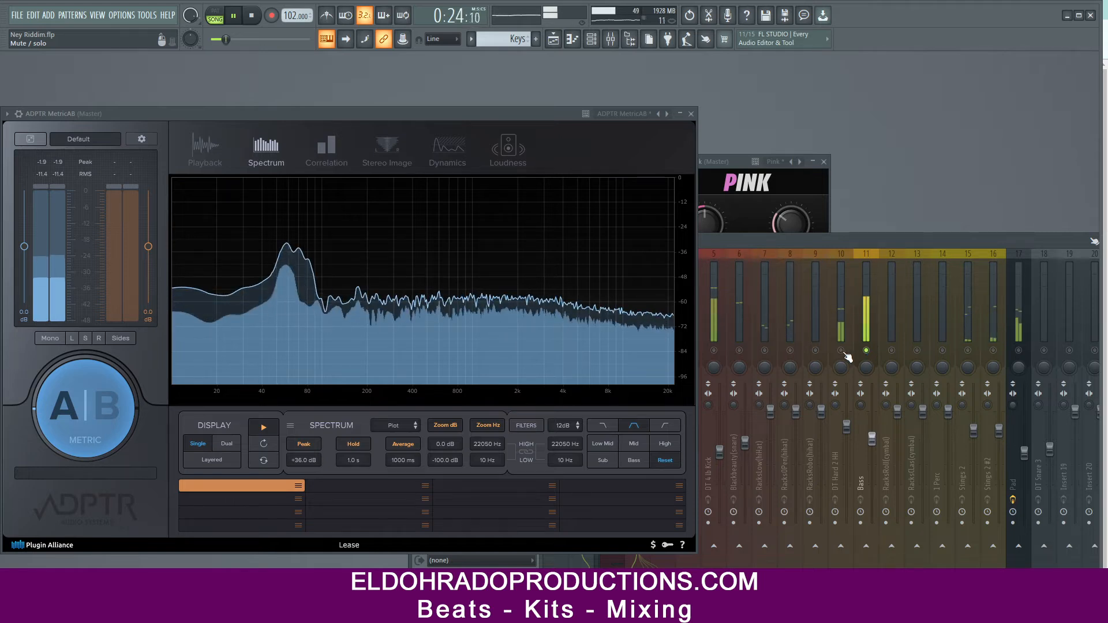
pyautogui.click(841, 351)
pyautogui.rightClick(841, 351)
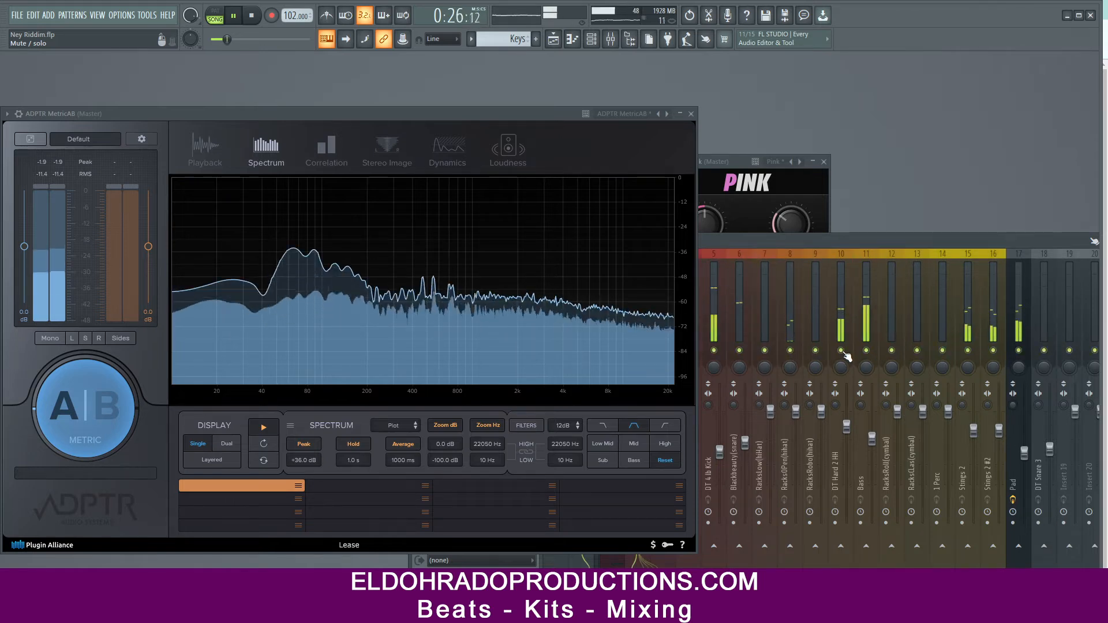
pyautogui.rightClick(967, 351)
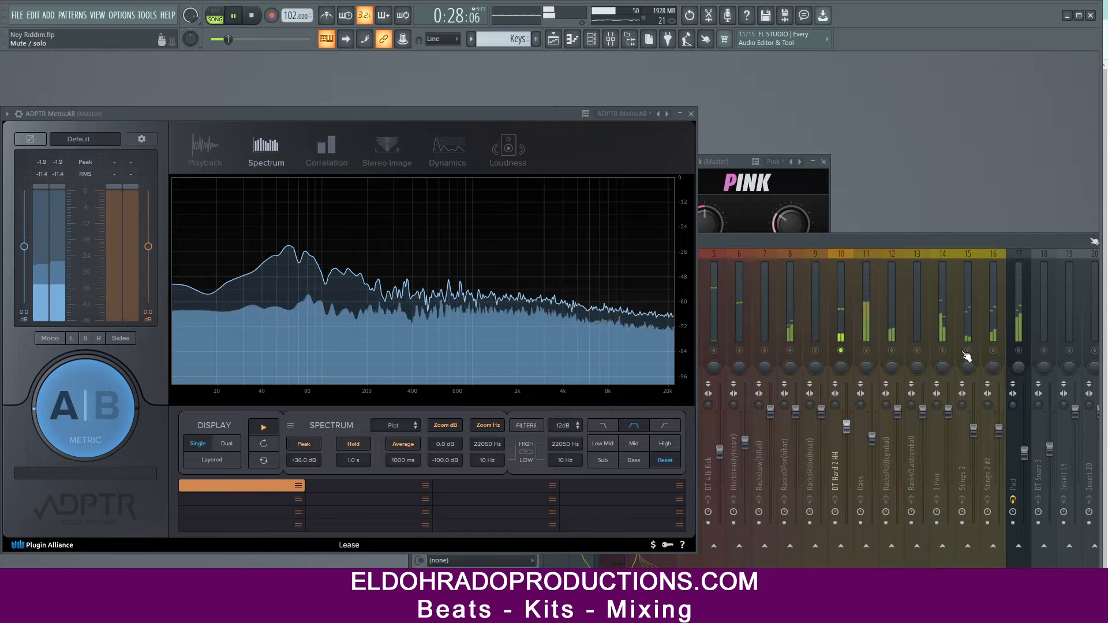
pyautogui.rightClick(943, 350)
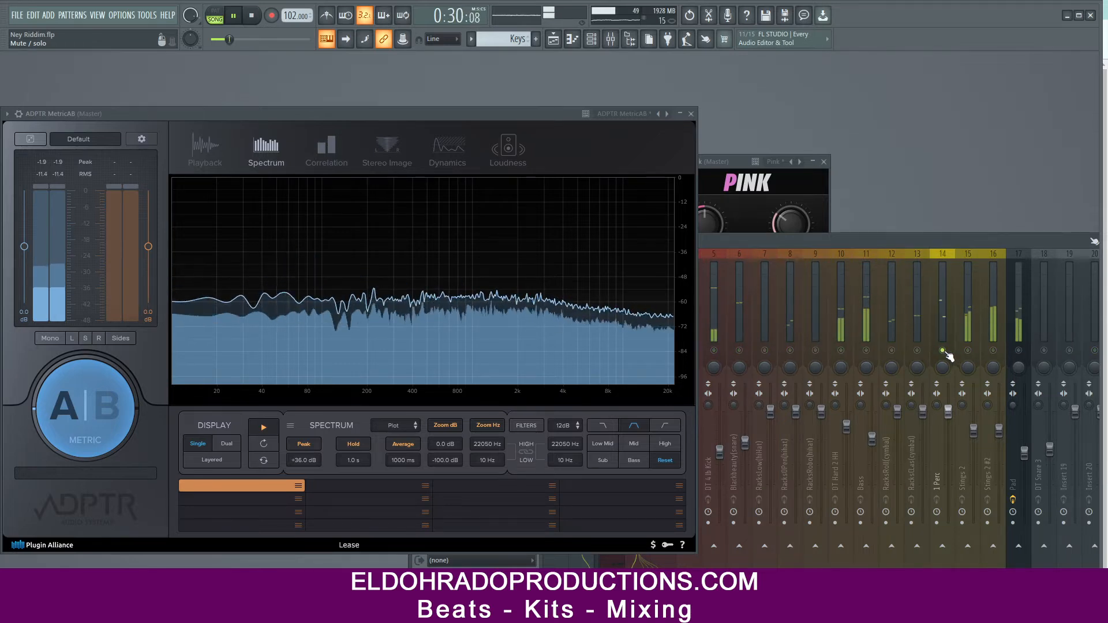
# Solo the Pad and lower its fader against the noise, and do the same slightly for DT Snare 3
pyautogui.rightClick(1019, 351)
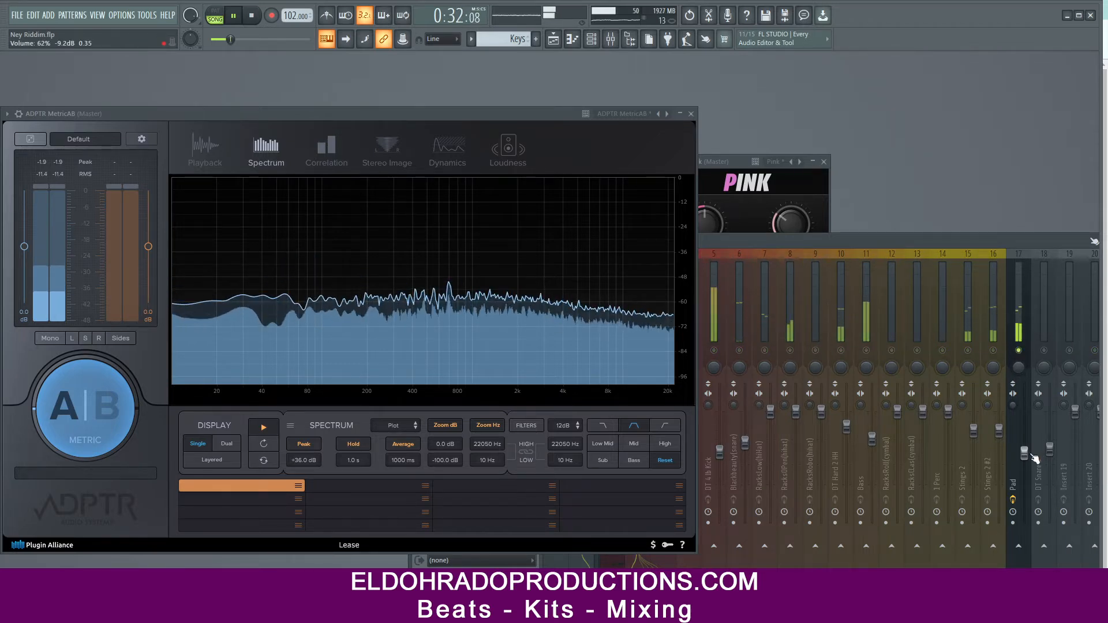
pyautogui.moveTo(1025, 455); pyautogui.dragTo(1025, 471)
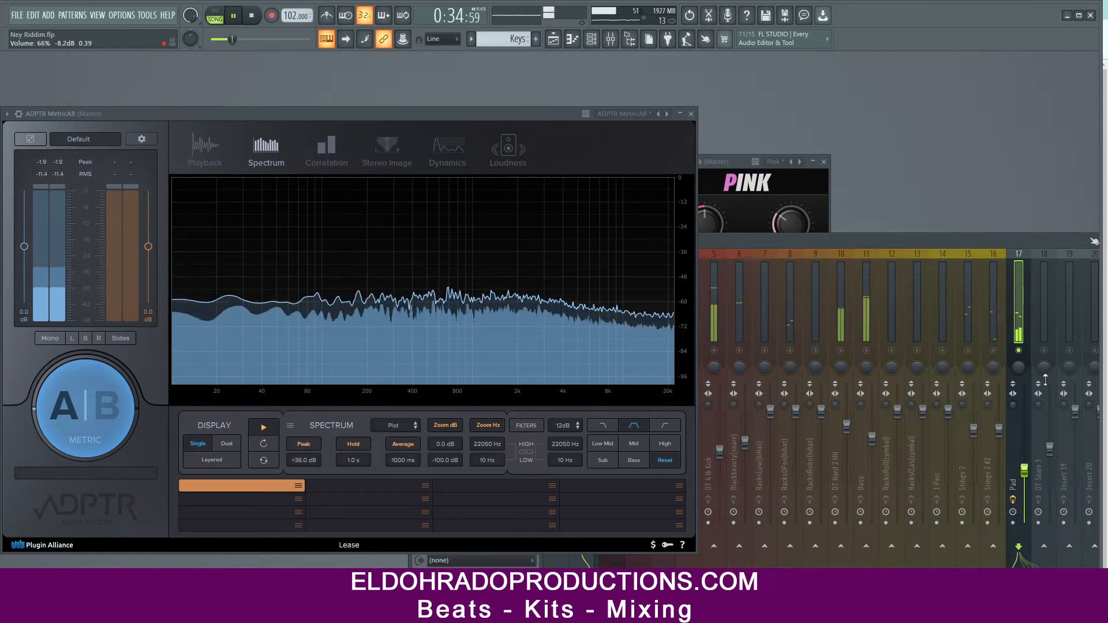
pyautogui.rightClick(1044, 350)
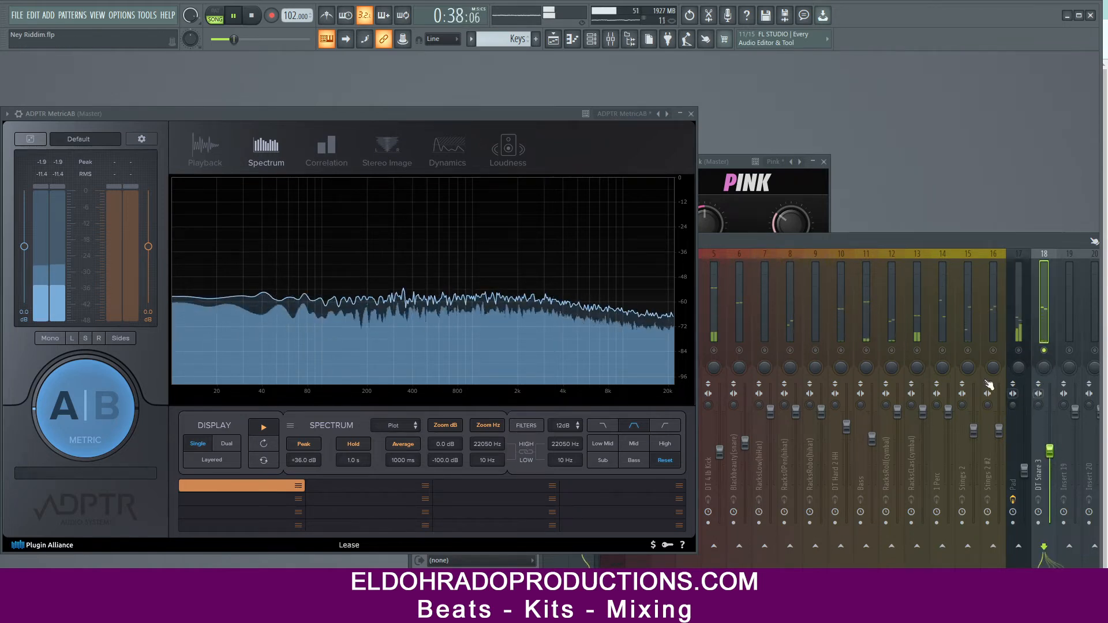
# Bring all tracks back in and lower the Blackbeauty snare to about -8.3 dB and Keys to about -6.9 dB
pyautogui.click(739, 350)
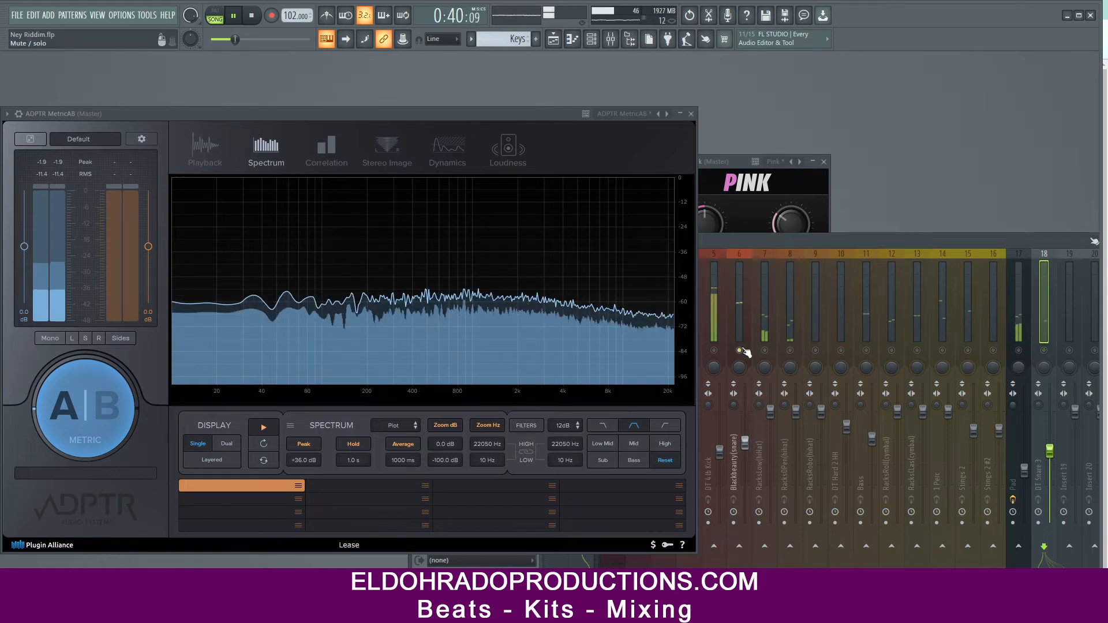
pyautogui.rightClick(741, 350)
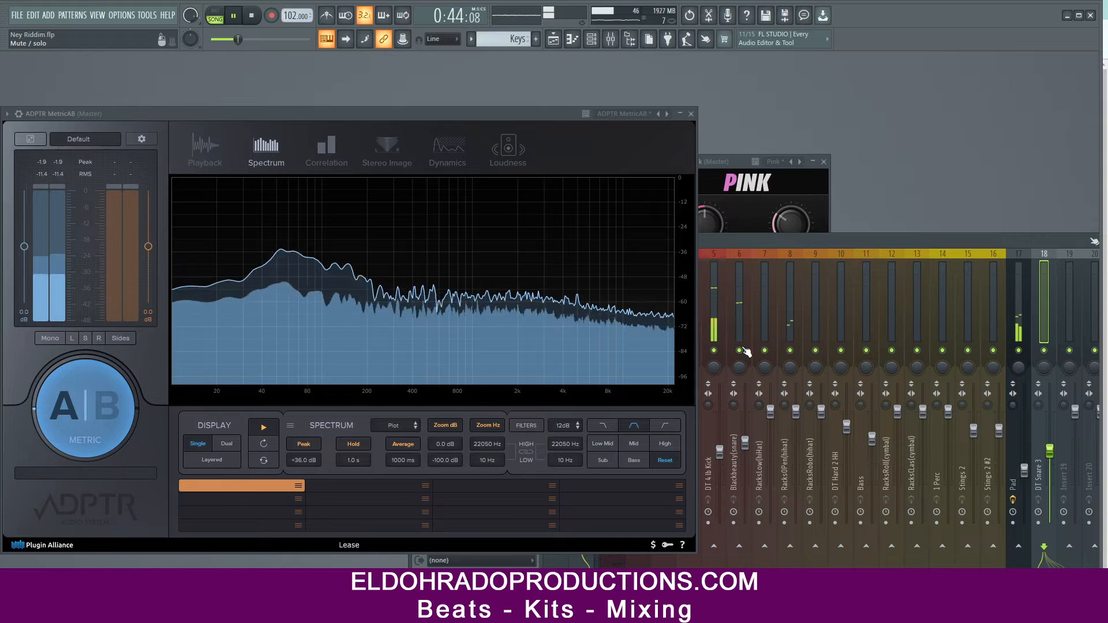
pyautogui.click(746, 442)
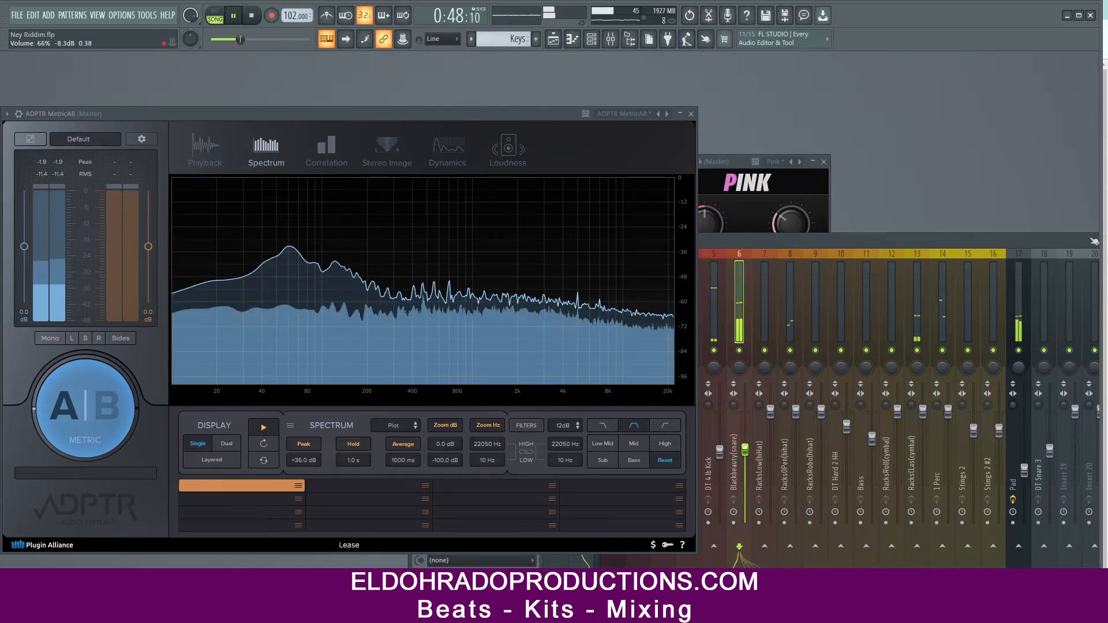
pyautogui.moveTo(853, 238); pyautogui.dragTo(1050, 229)
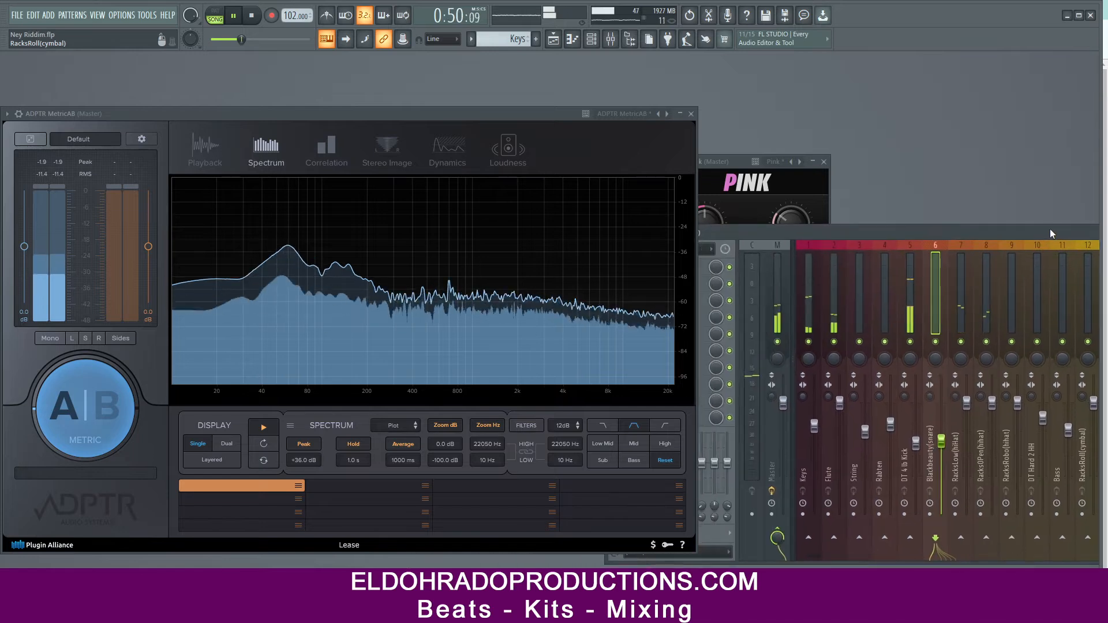
pyautogui.moveTo(811, 428); pyautogui.dragTo(811, 436)
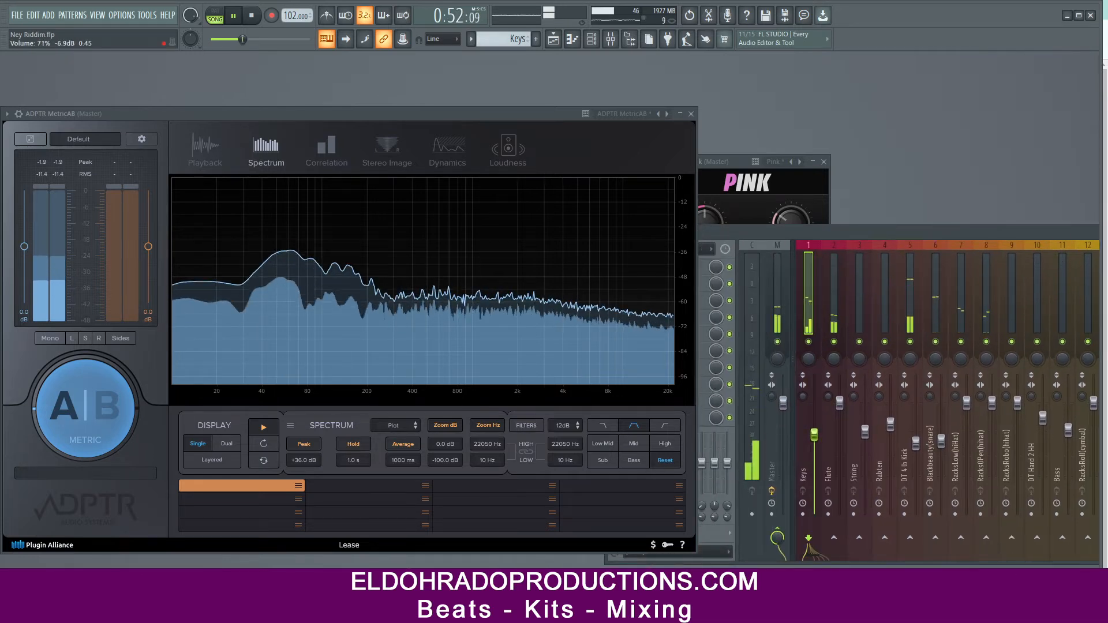
# Switch off the pink noise on the master and close the Pink and MetricAB windows
pyautogui.click(774, 434)
pyautogui.click(747, 211)
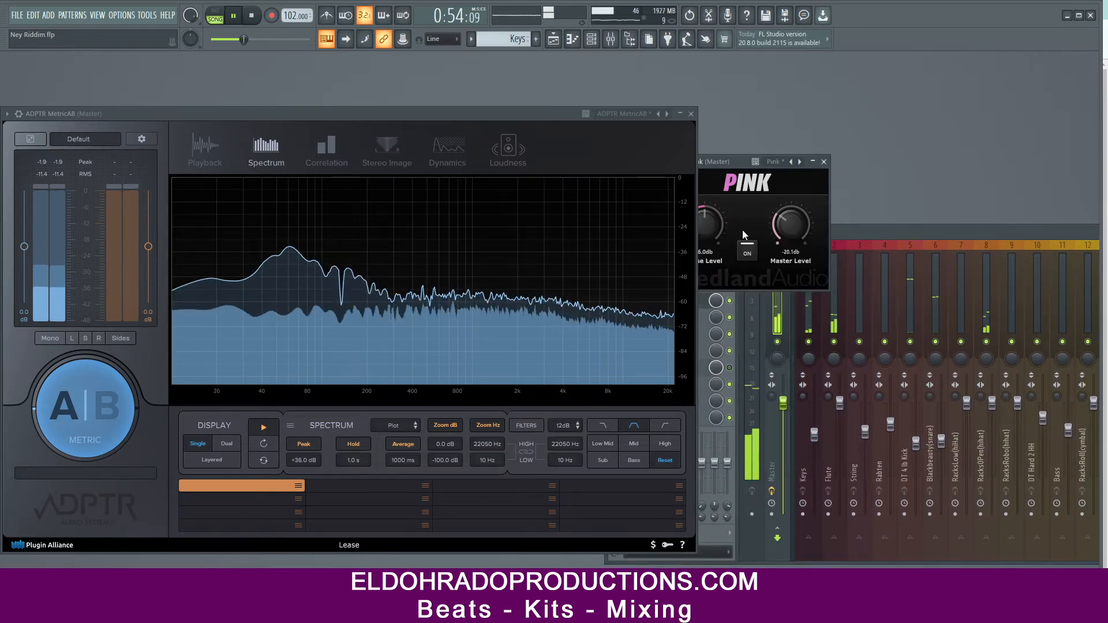
pyautogui.click(881, 233)
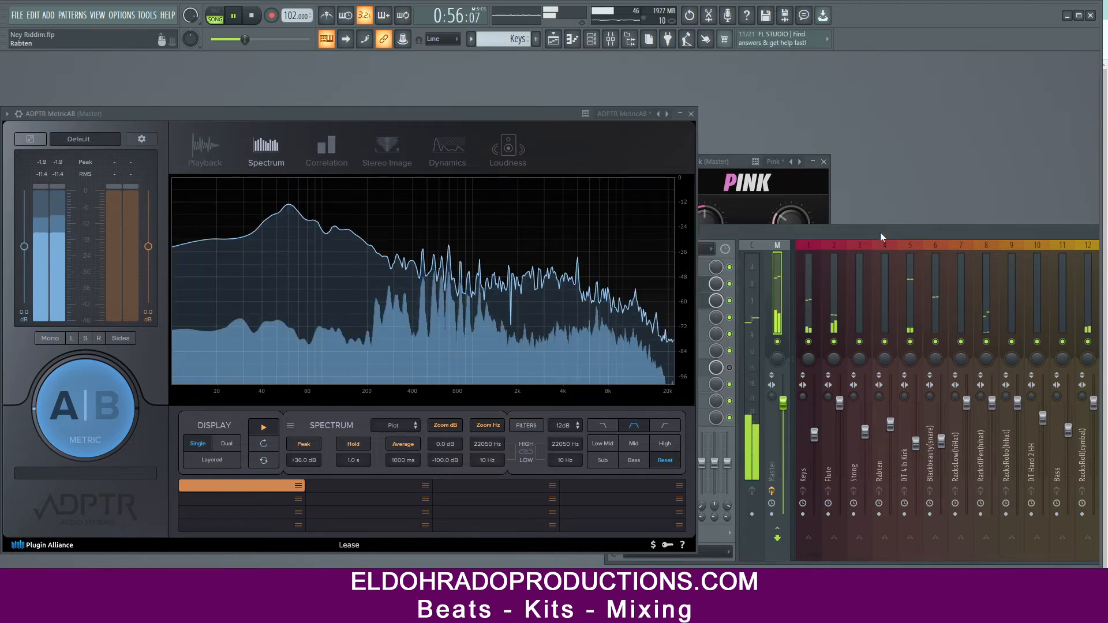
pyautogui.moveTo(881, 232); pyautogui.dragTo(815, 227)
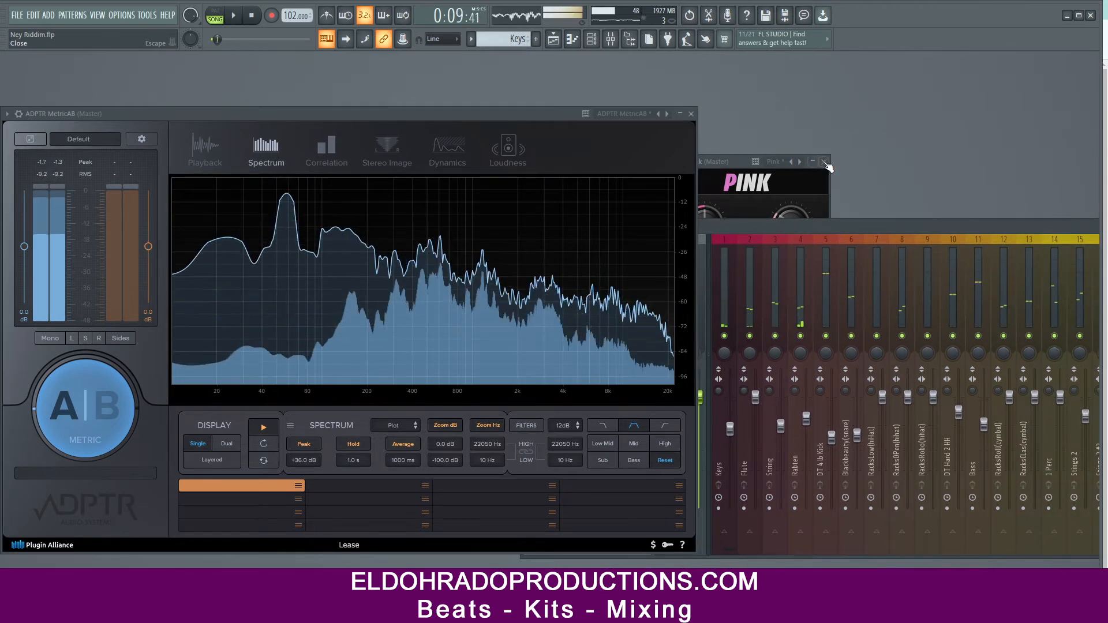
pyautogui.moveTo(854, 224); pyautogui.dragTo(478, 140)
pyautogui.click(692, 115)
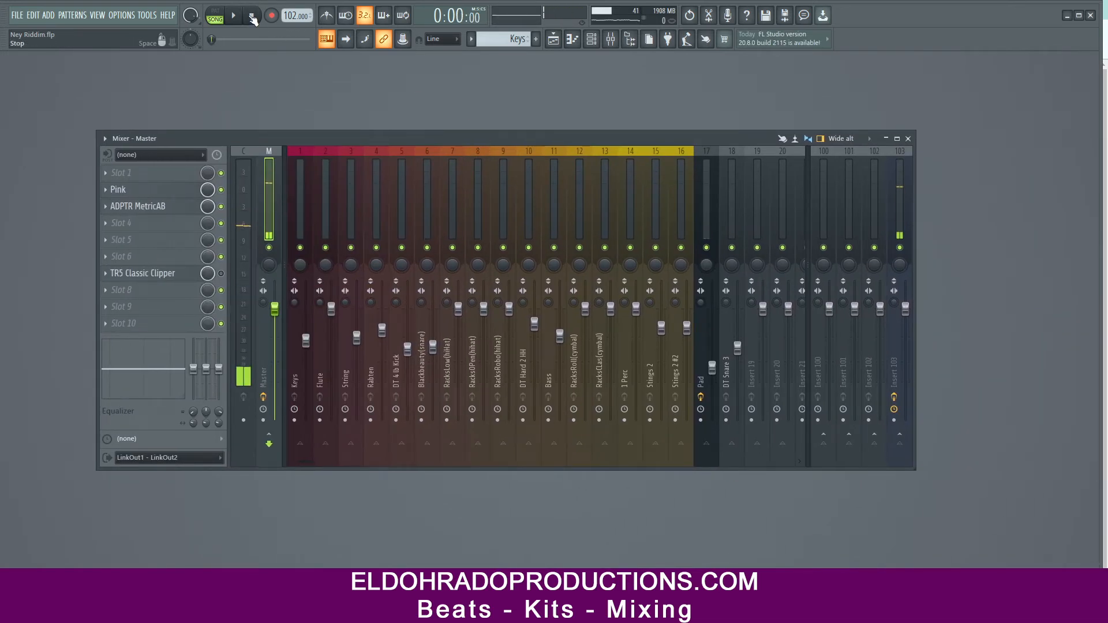
# Play the beat from the start without the noise, maximize the mixer to watch all track levels, and stop playback
pyautogui.click(233, 15)
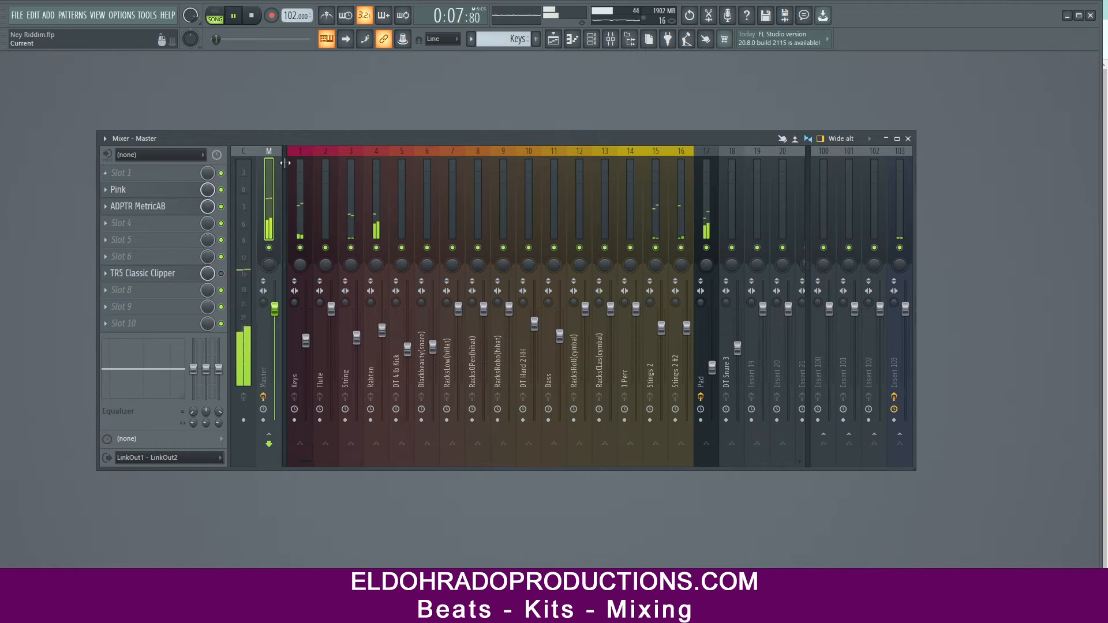
pyautogui.click(897, 139)
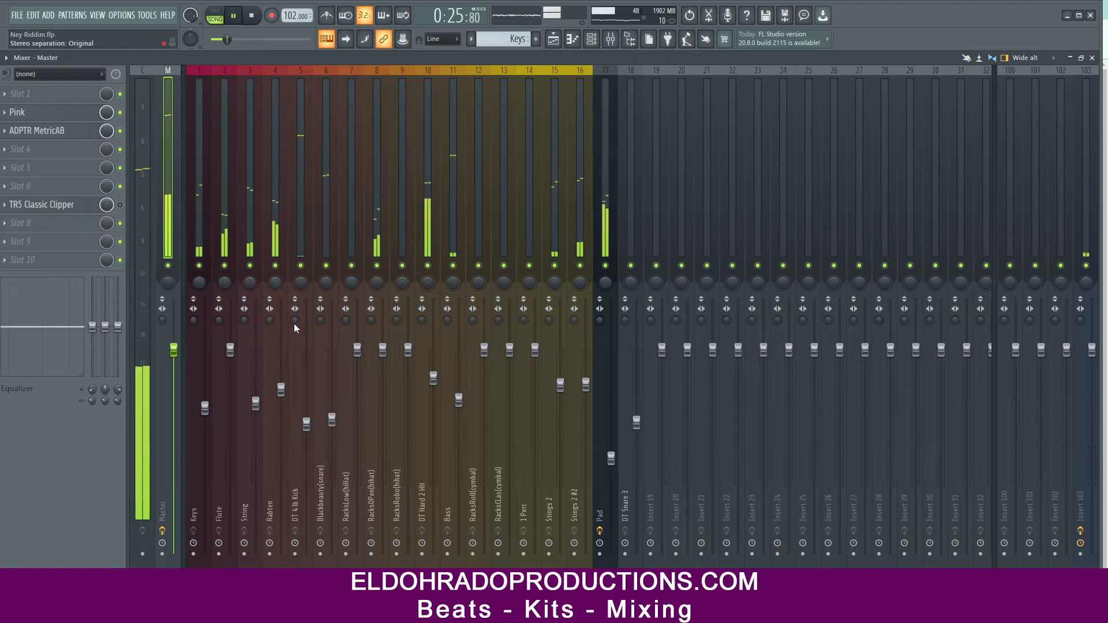
pyautogui.press('space')
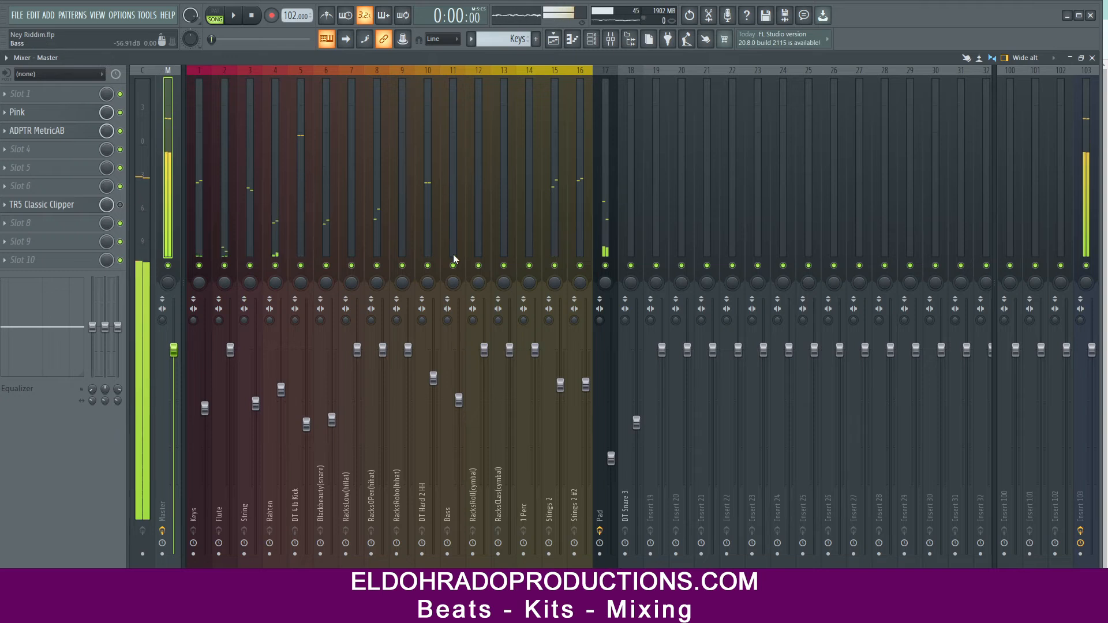